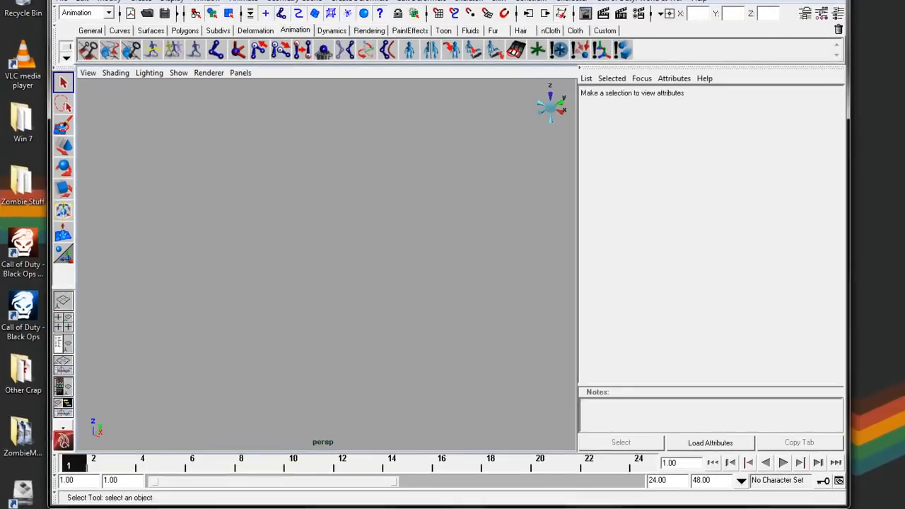
Check the installed Maya version in the program's About information and close it.
left_click(647, 3)
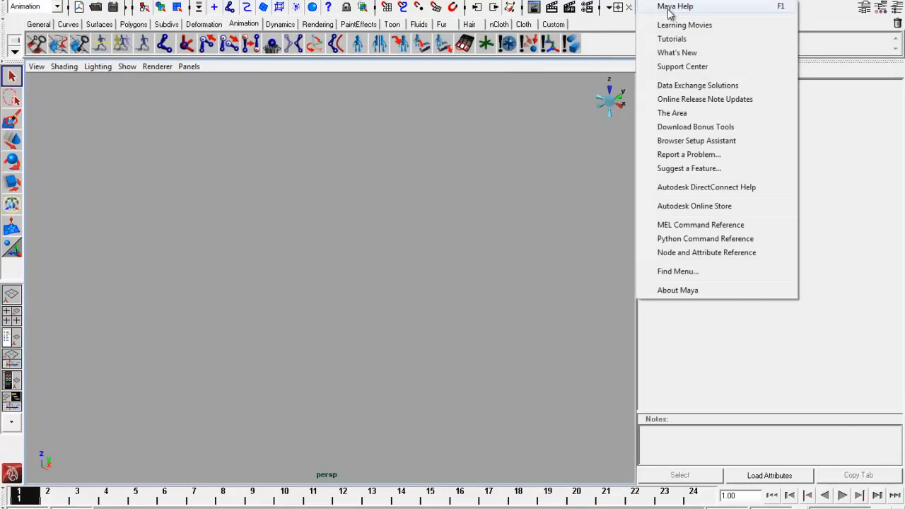
left_click(721, 290)
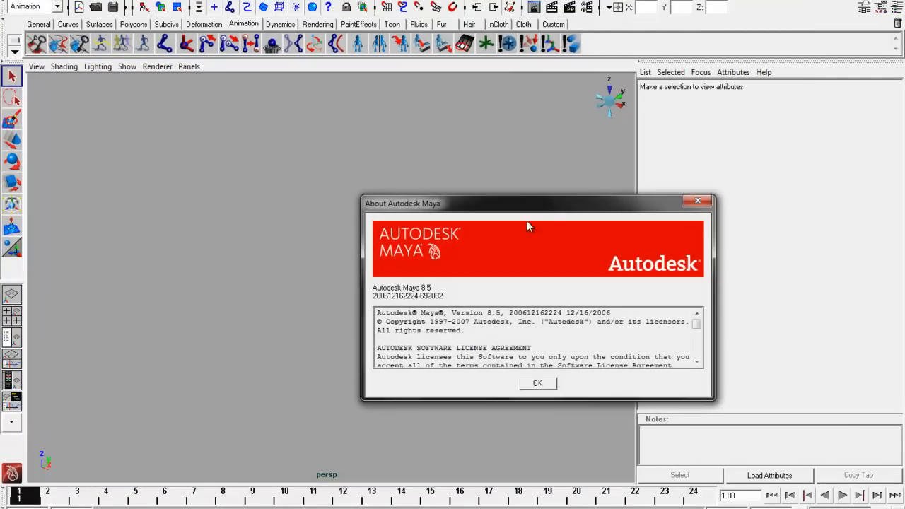
left_click(549, 387)
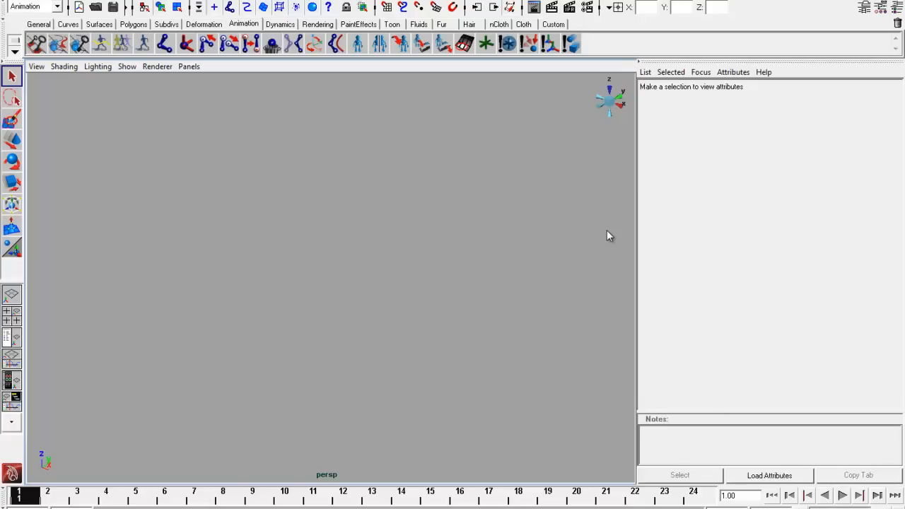
left_click(587, 1)
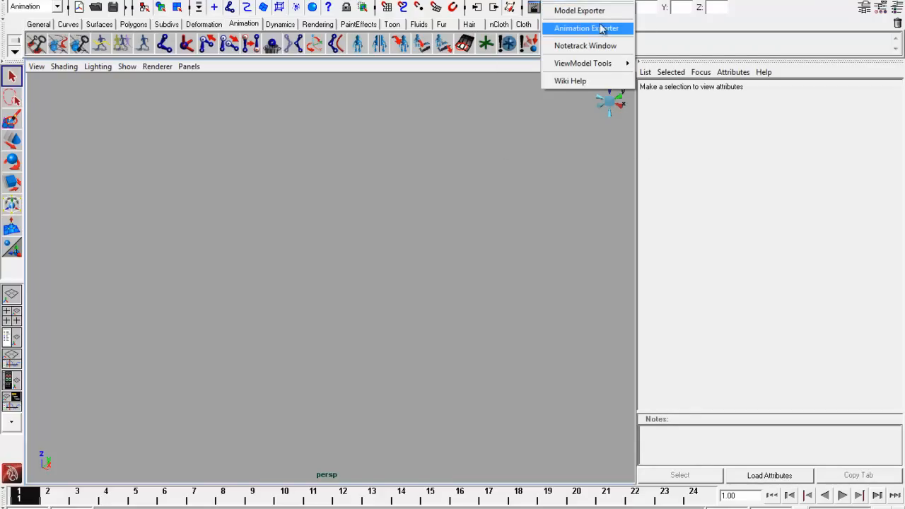
key("Escape")
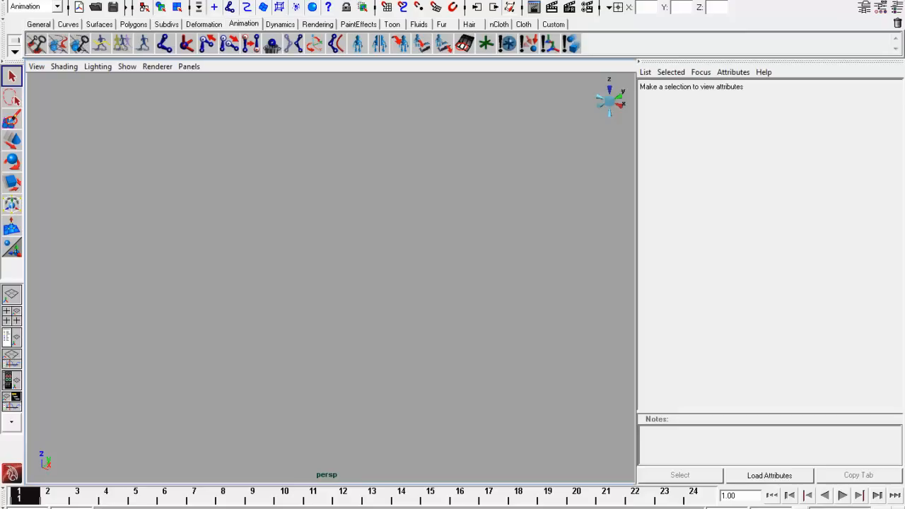
left_click(552, 0)
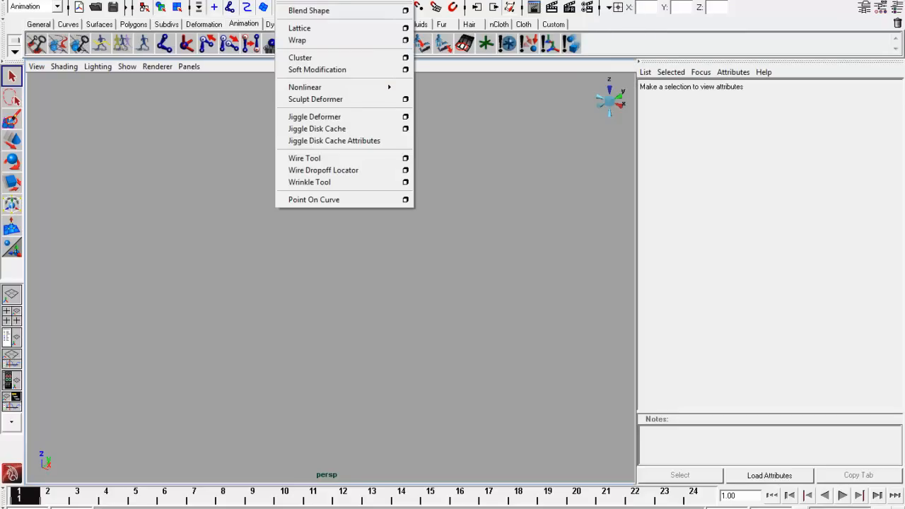
key("Escape")
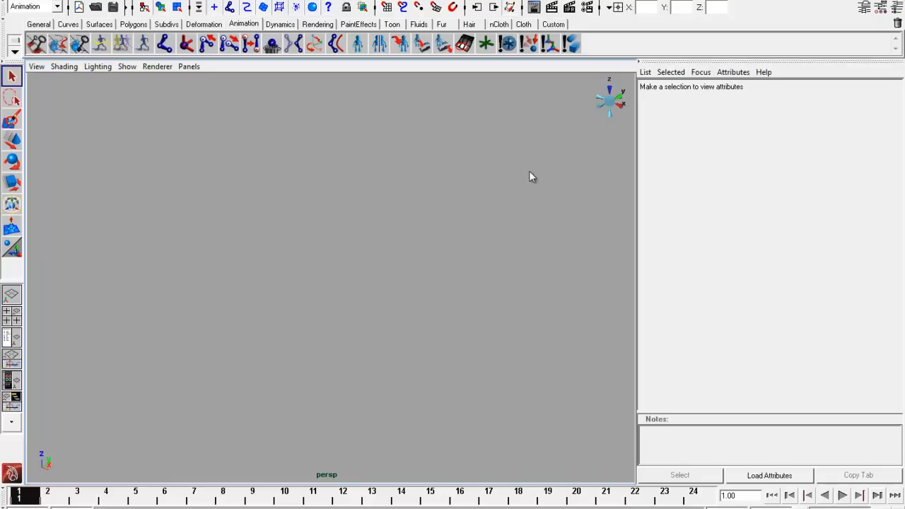
left_click(15, 2)
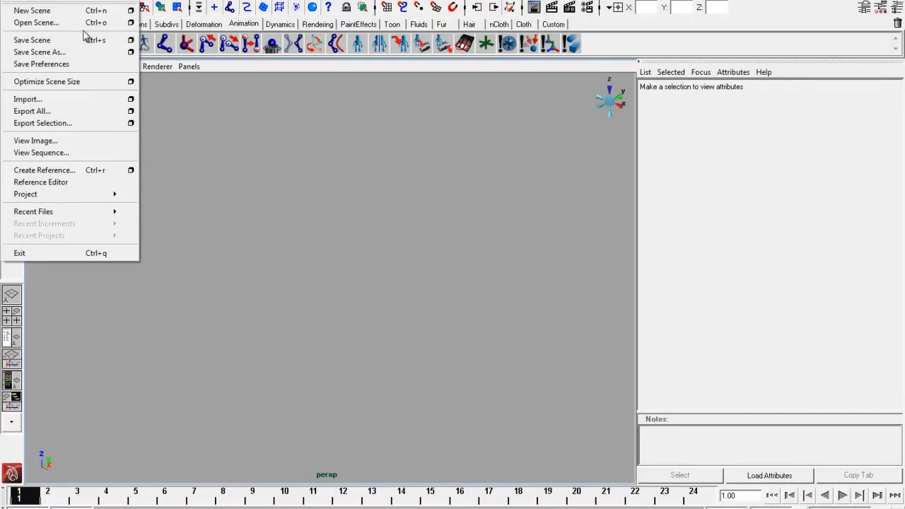
left_click(198, 24)
left_click(244, 0)
left_click(246, 0)
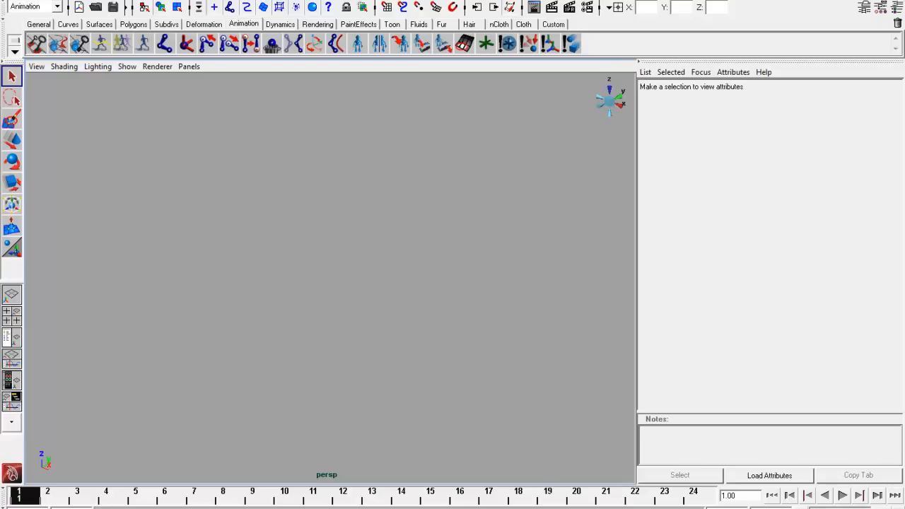
Start opening a scene and browse from the C: drive to Call of Duty - World at War's model_export folder.
left_click(20, 2)
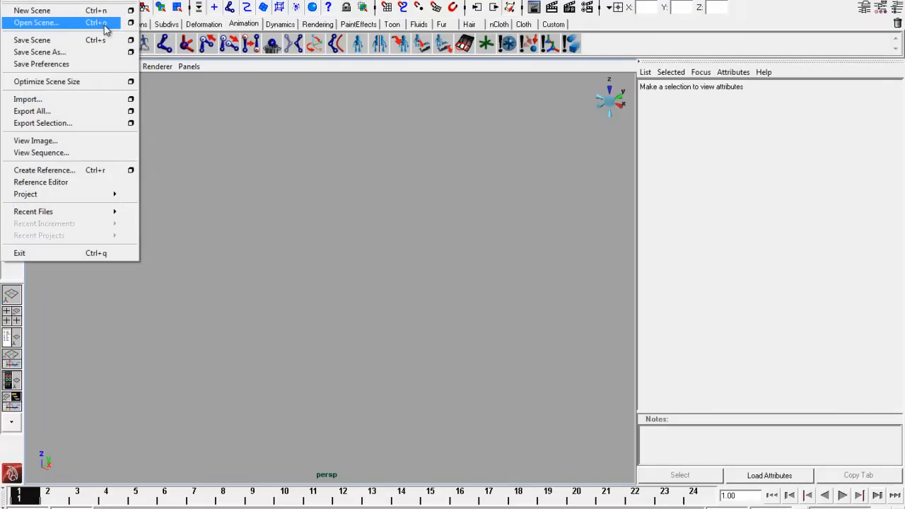
left_click(104, 23)
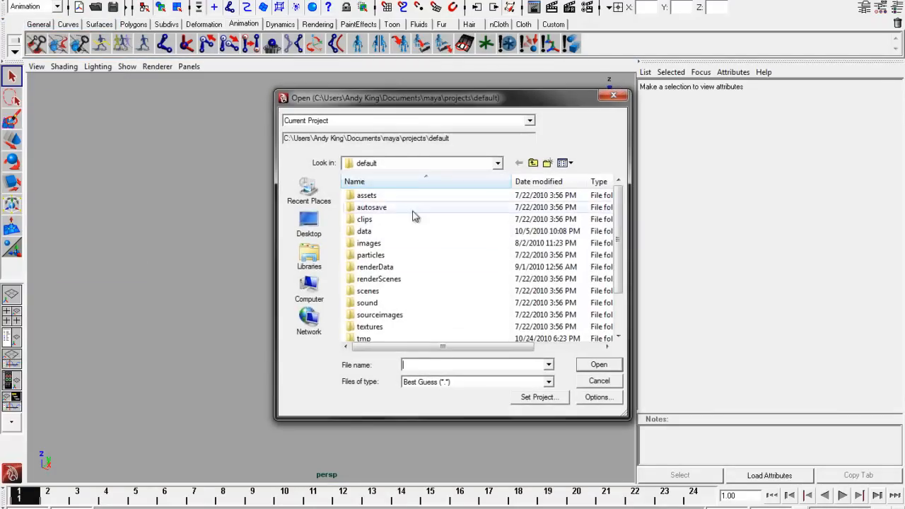
left_click(309, 288)
double_click(396, 183)
scroll(423, 230, "down", 8)
scroll(410, 244, "up", 5)
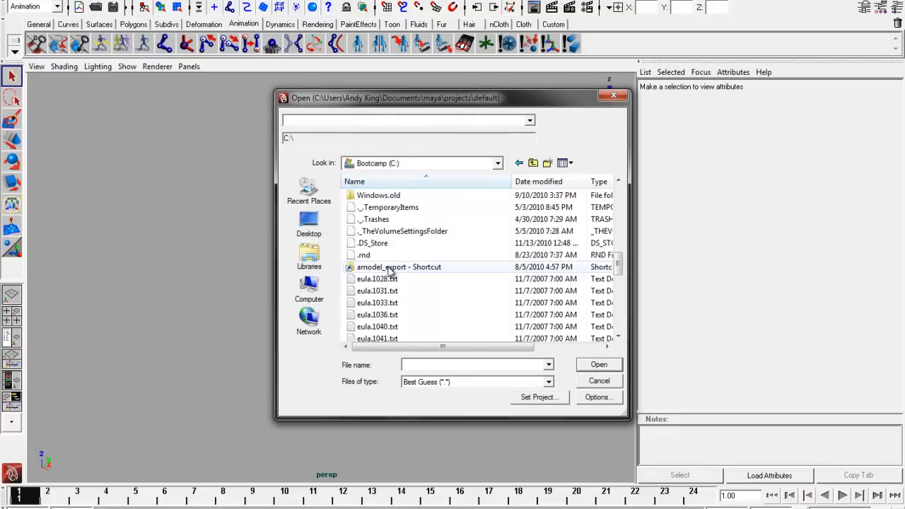
double_click(392, 266)
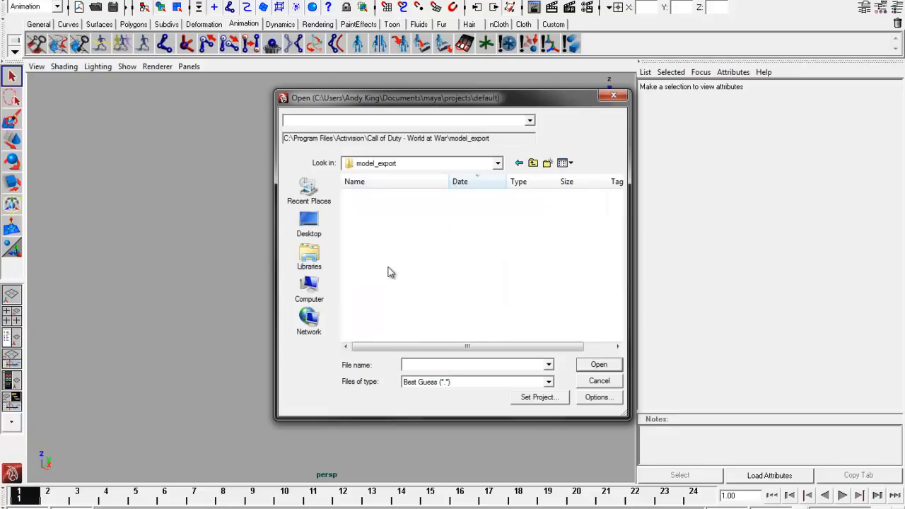
Open the scene RemingtonM31_PaP.mb from the model_export folder without saving the untitled scene.
left_click(498, 164)
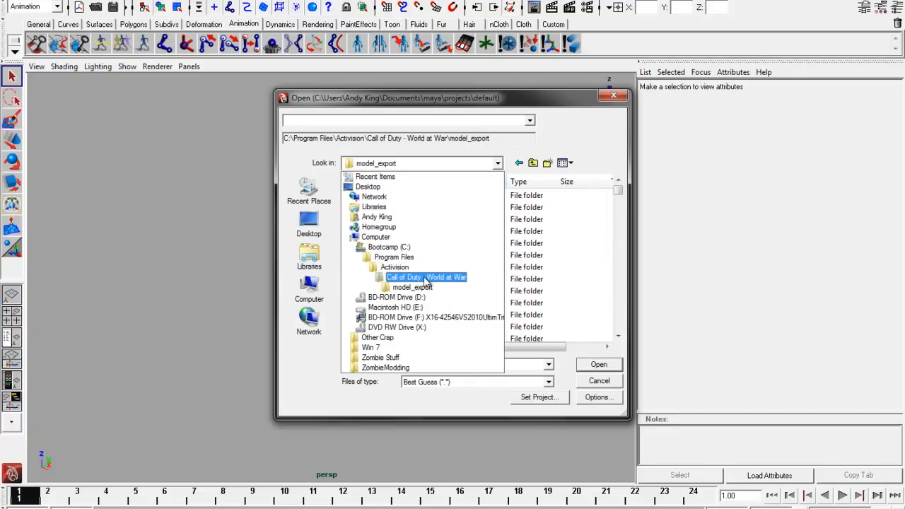
left_click(417, 289)
scroll(417, 269, "down", 8)
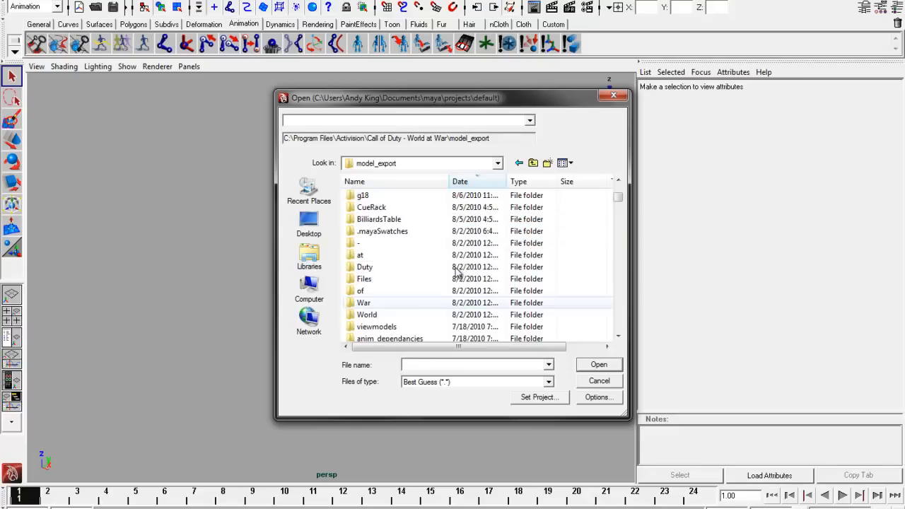
scroll(459, 279, "down", 5)
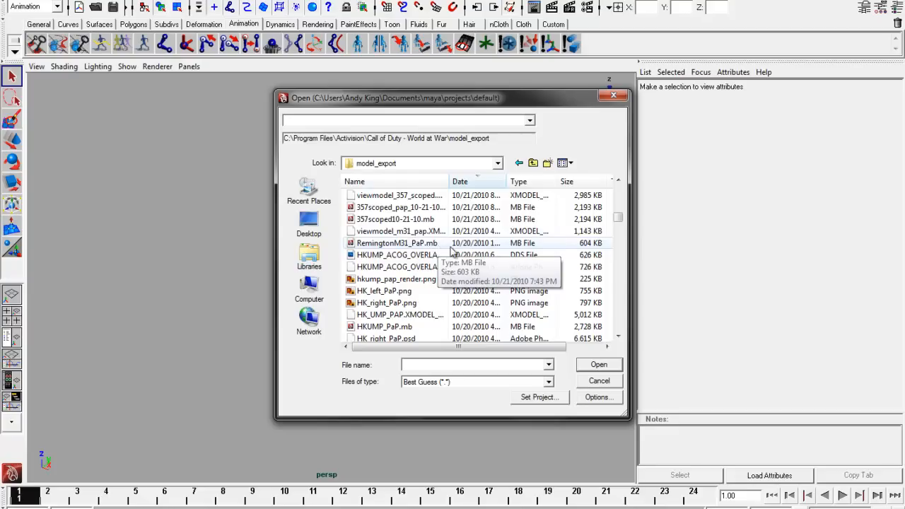
scroll(444, 249, "down", 1)
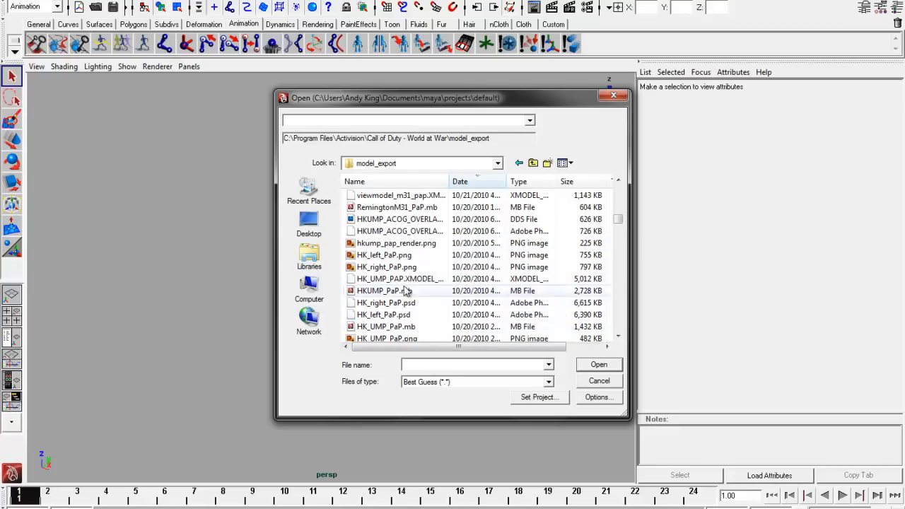
left_click(414, 210)
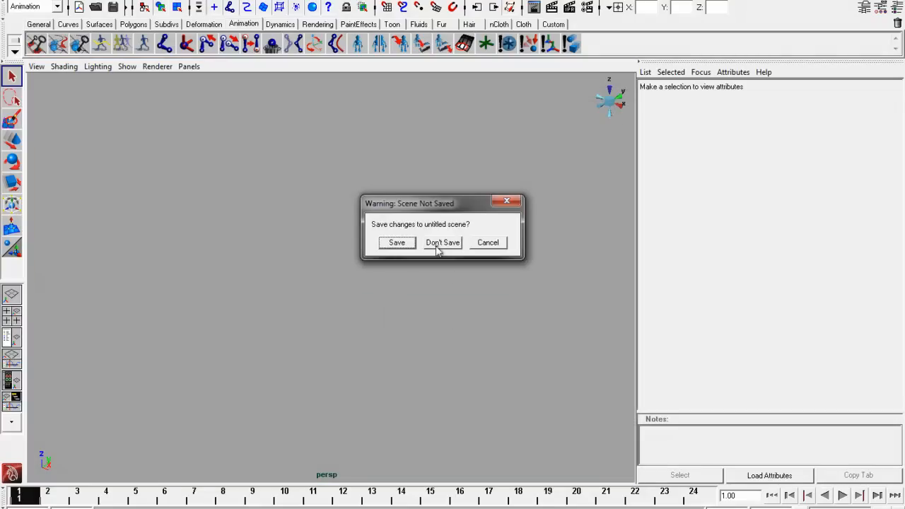
left_click(438, 246)
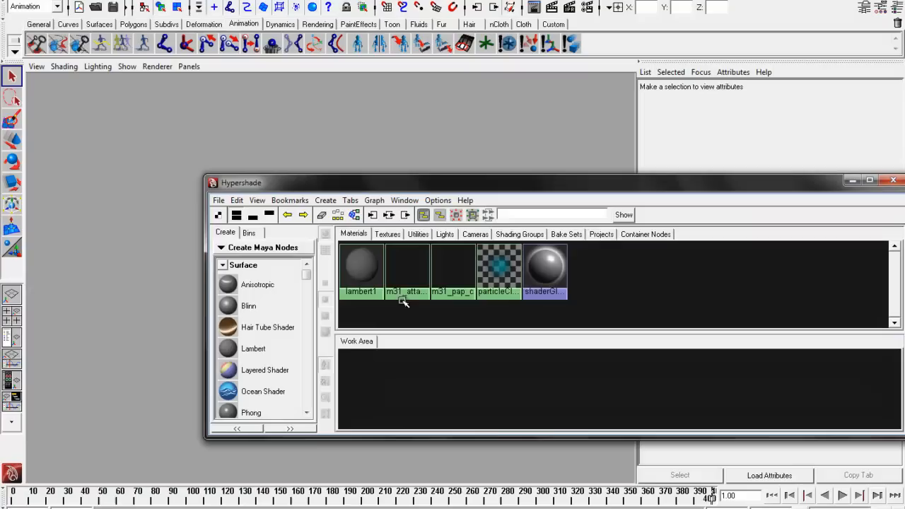
Minimize the Hypershade window and examine the textured shotgun from the muzzle to the receiver.
left_click(852, 180)
left_click_drag(396, 325, 256, 295, "alt")
left_click_drag(128, 225, 171, 210, "alt")
left_click(73, 174)
left_click(163, 135)
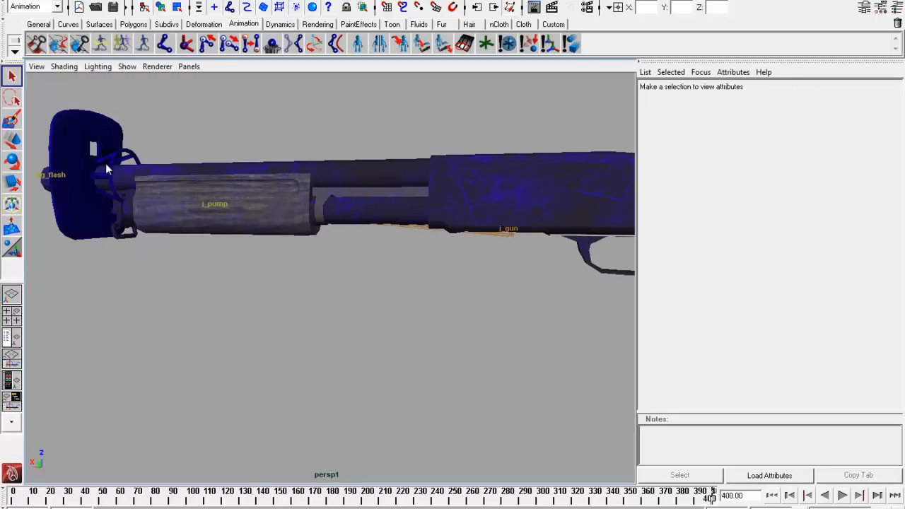
left_click(109, 162)
left_click(190, 135)
left_click(457, 192)
left_click(367, 307)
mouse_move(469, 329)
left_mouse_down("alt")
mouse_move(469, 319)
mouse_move(382, 307)
mouse_move(330, 266)
mouse_move(264, 287)
mouse_move(374, 287)
mouse_move(365, 304)
mouse_move(308, 318)
mouse_move(377, 283)
mouse_move(319, 273)
mouse_move(314, 280)
left_mouse_up("alt")
Compare the shotgun in wireframe, shaded and textured display, leaving the viewport in wireframe.
key("4")
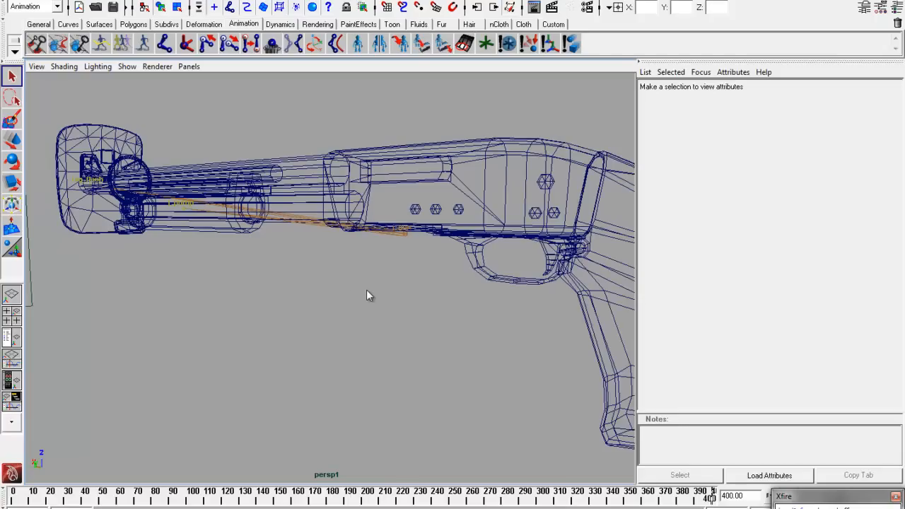
left_click_drag(375, 209, 369, 210, "alt")
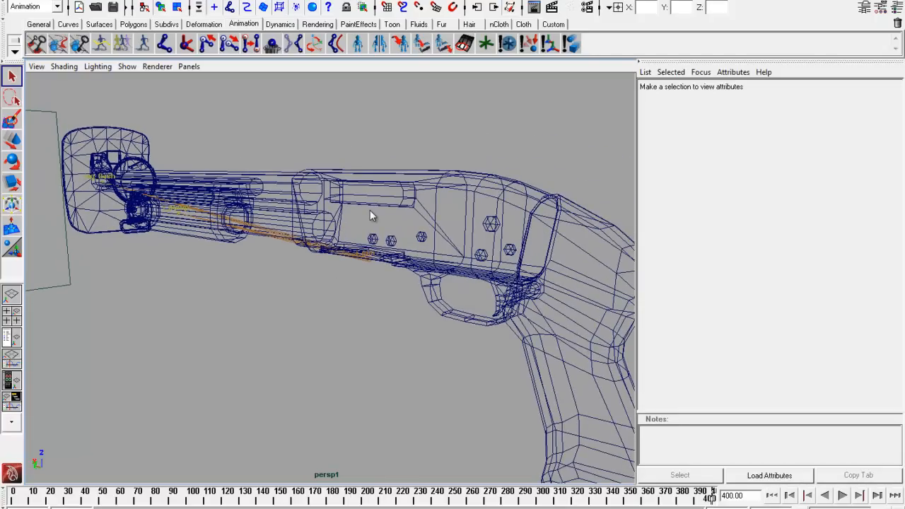
key("5")
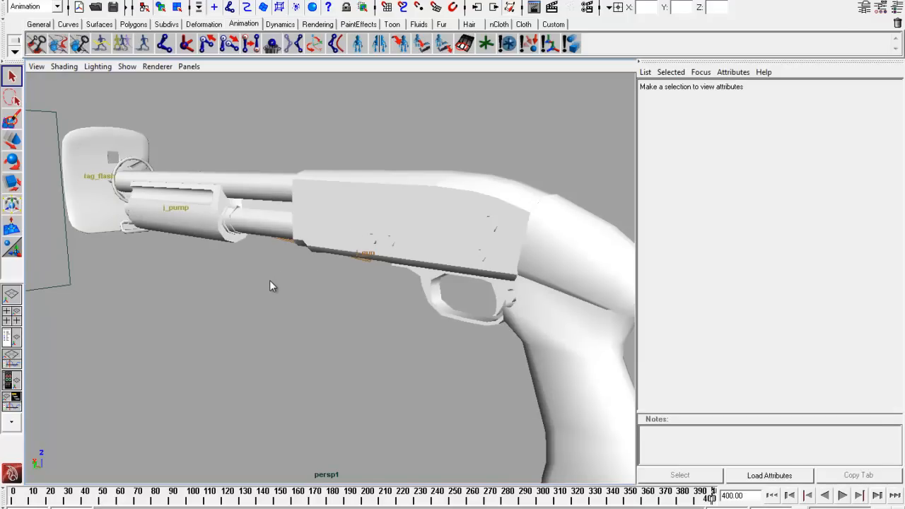
key("6")
key("5")
key("4")
left_click_drag(316, 300, 316, 304, "alt")
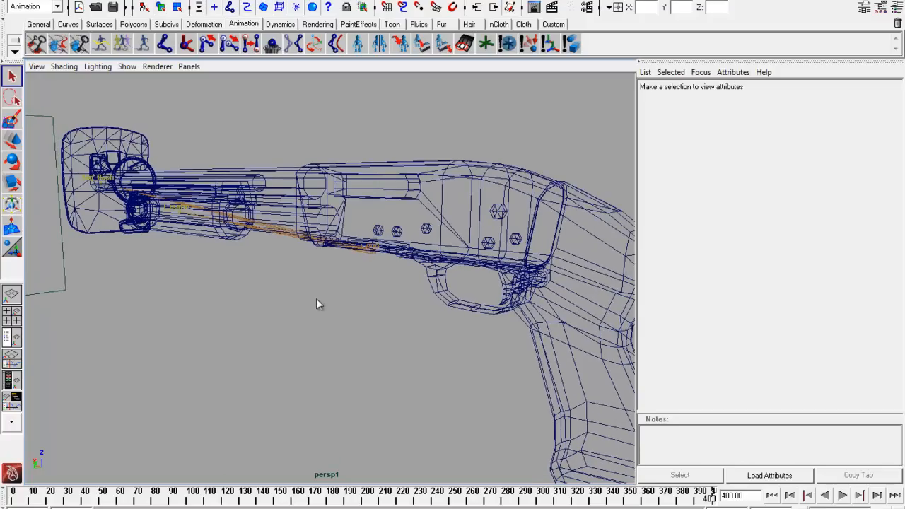
Examine the tag_flash joint at the shotgun's muzzle up close and clear the selection.
left_click_drag(208, 257, 319, 297, "alt")
scroll(273, 235, "up", 3)
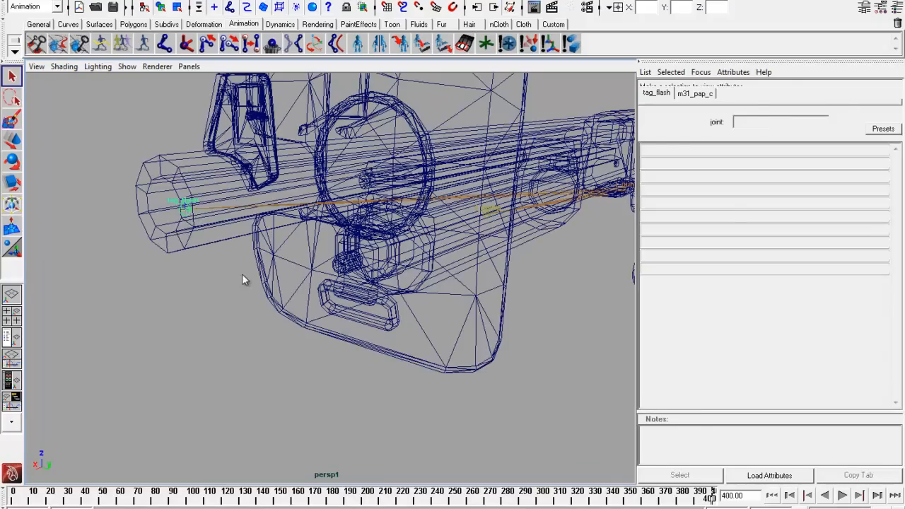
left_click(264, 295)
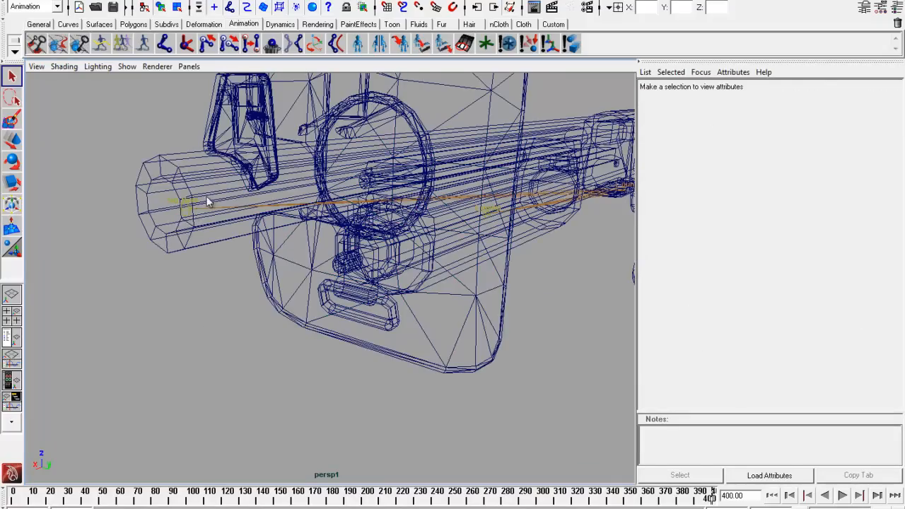
Select the j_gun joint below the receiver and examine the joint chain running from it to the muzzle.
left_click_drag(538, 265, 407, 260, "alt")
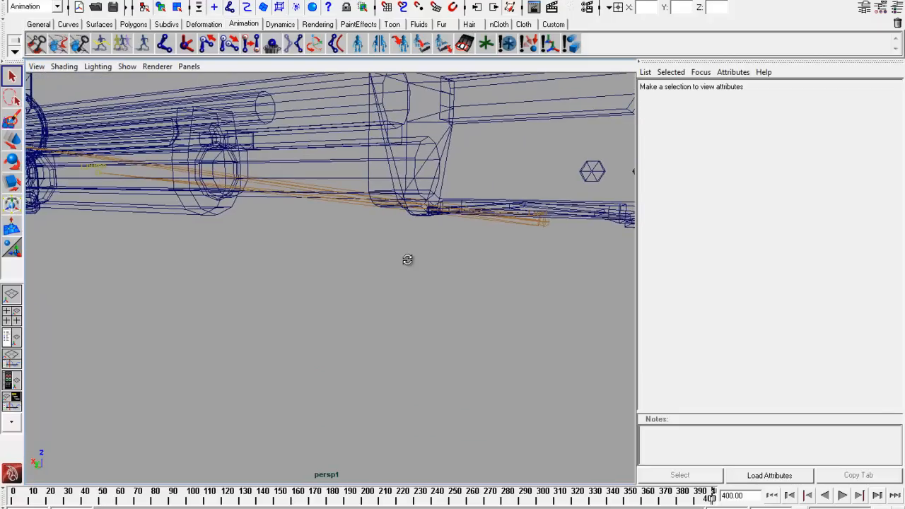
left_click(546, 225)
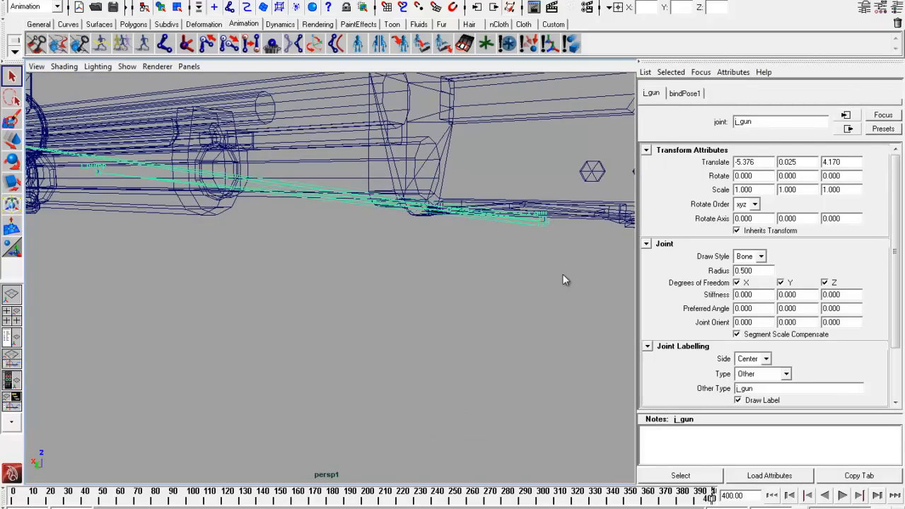
left_click(524, 279)
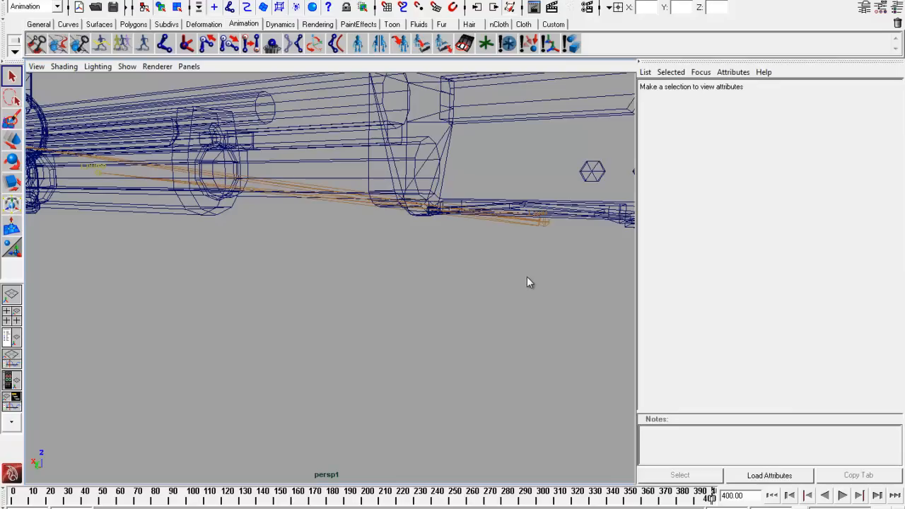
left_click(544, 224)
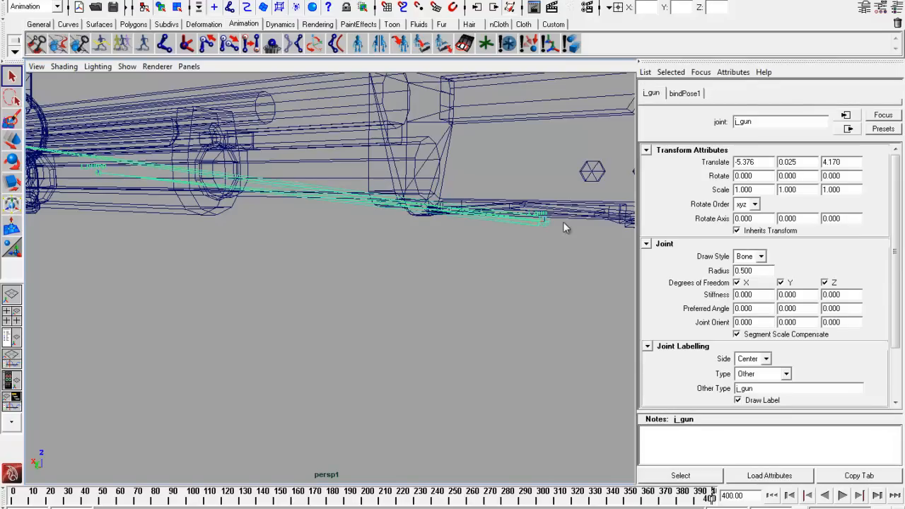
left_click_drag(592, 209, 555, 206, "alt")
scroll(555, 206, "down", 5)
left_click_drag(396, 253, 413, 255, "alt")
scroll(398, 259, "up", 4)
left_click_drag(306, 225, 369, 271, "alt")
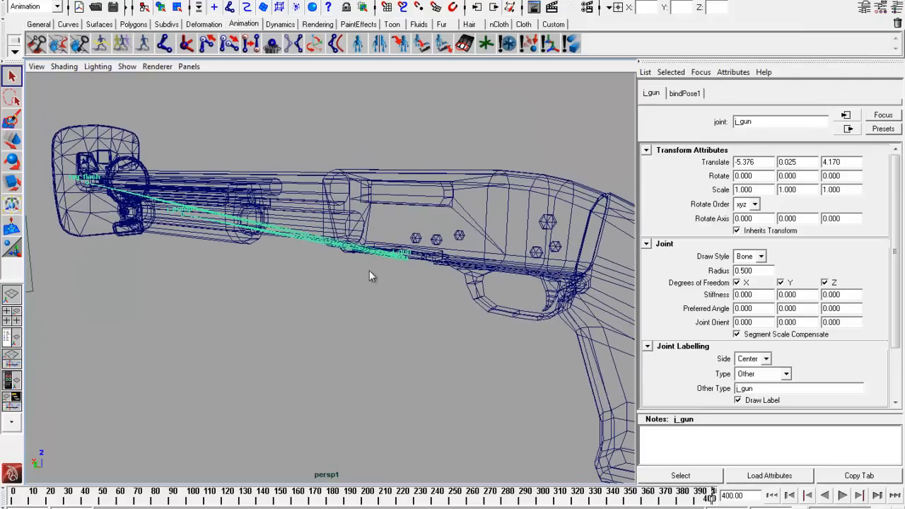
left_click_drag(296, 280, 406, 295, "alt")
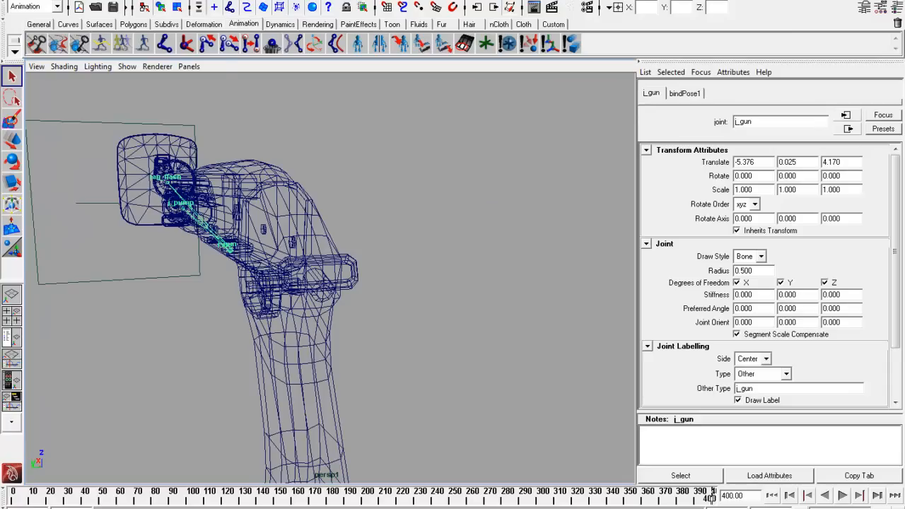
Show the scene grid and view the shotgun's joints in relation to the origin.
left_click(87, 0)
left_click(129, 11)
left_click_drag(212, 187, 353, 262, "alt")
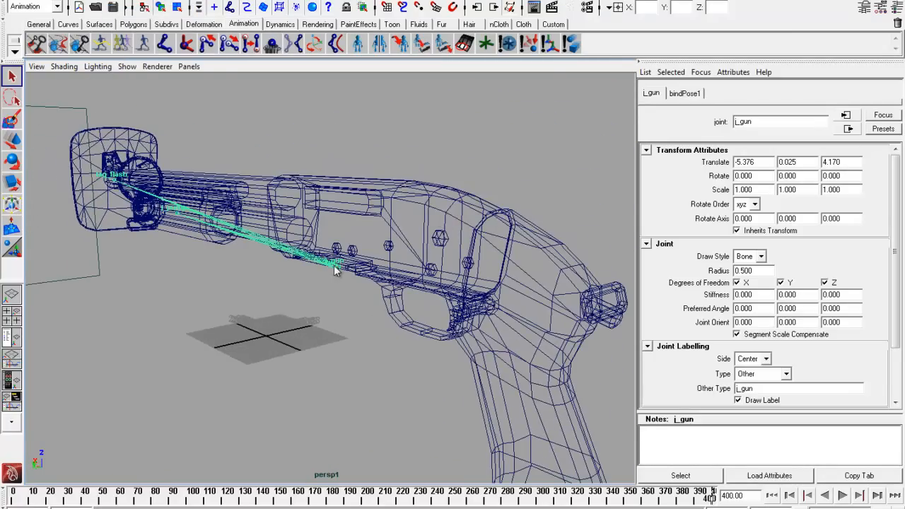
scroll(337, 271, "up", 3)
scroll(362, 254, "down", 2)
Clear the joint selection and examine the j_pump joint inside the pump grip up close.
left_click_drag(314, 287, 381, 265, "alt")
left_click_drag(345, 263, 292, 228, "alt")
left_click_drag(218, 248, 356, 271, "alt")
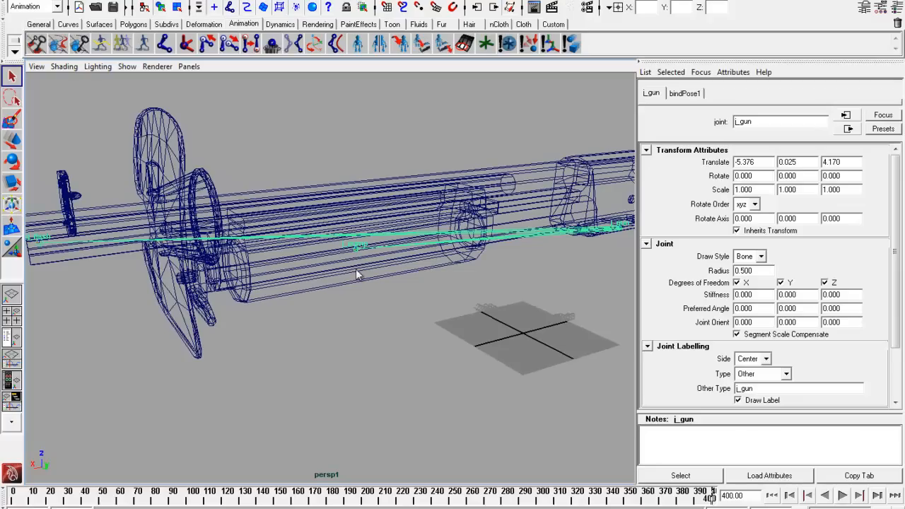
left_click(416, 306)
left_click_drag(468, 261, 441, 259, "alt")
scroll(377, 254, "up", 3)
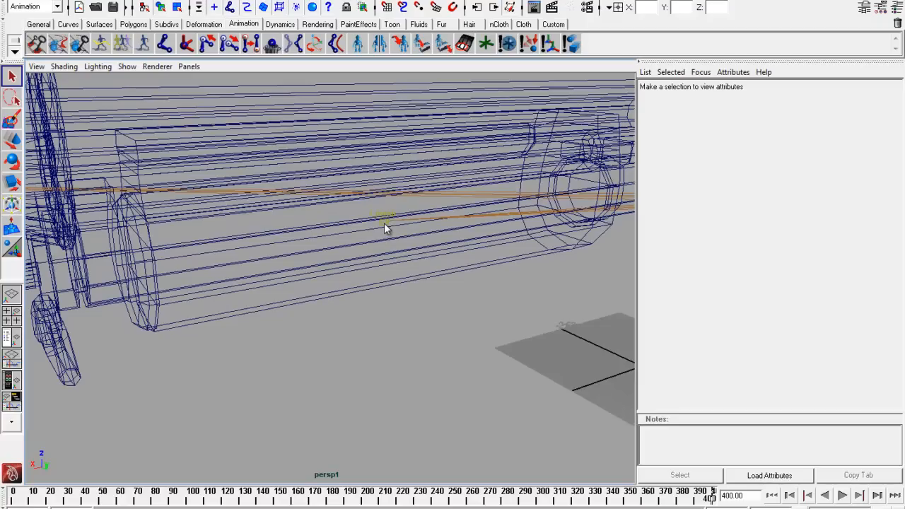
Select the j_pump joint in the pump grip and the tag_flash joint at the muzzle in turn to compare them.
left_click(384, 222)
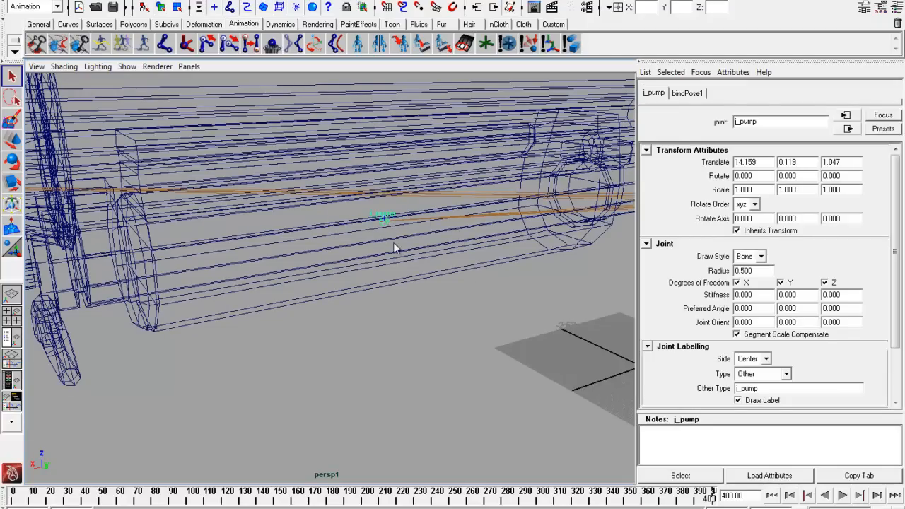
left_click(413, 268)
left_click(385, 220)
left_click_drag(318, 289, 336, 270, "alt")
left_click(336, 145)
scroll(483, 270, "up", 5)
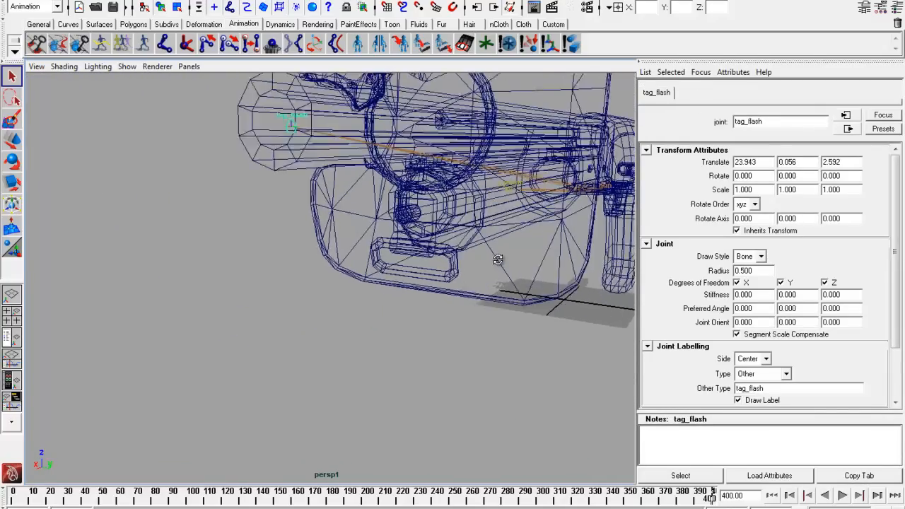
left_click(466, 224)
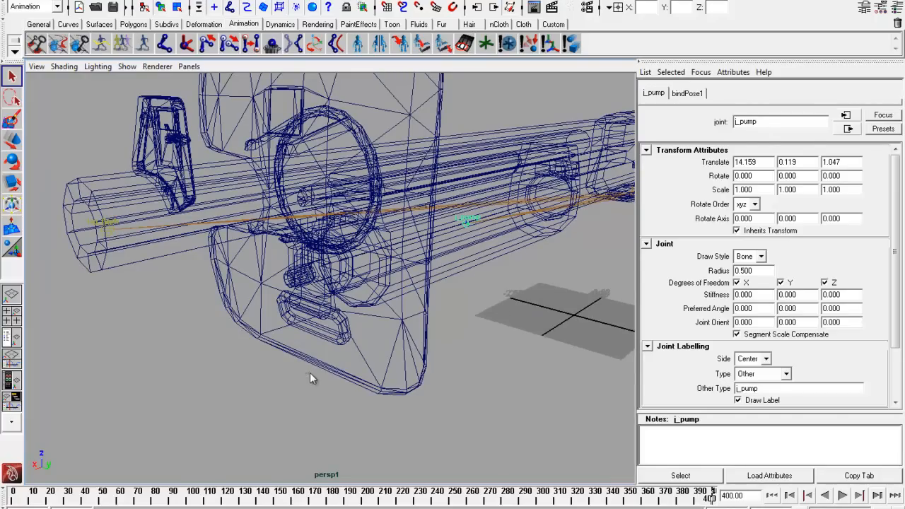
Select the tag_flash joint and examine its alignment with the barrel and the other joints from several sides of the shotgun.
left_click_drag(282, 362, 294, 362, "alt")
left_click(241, 307)
left_click_drag(374, 406, 374, 402, "alt")
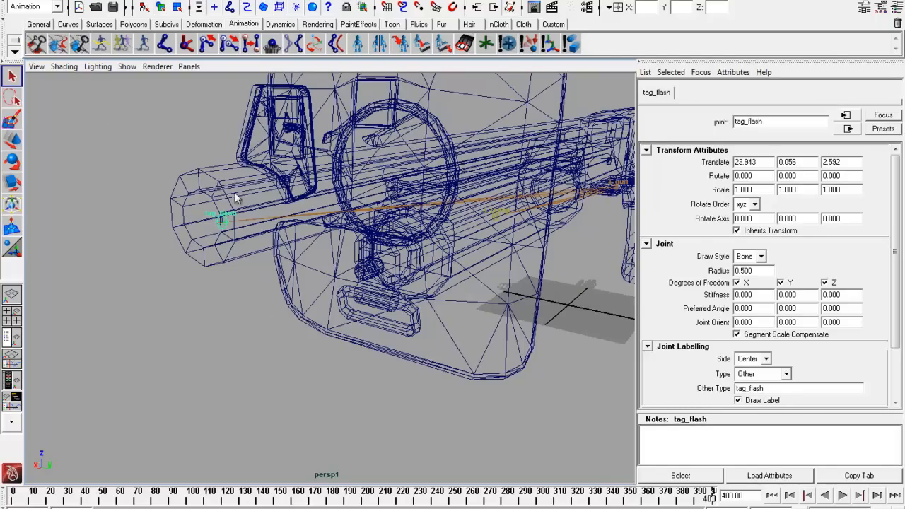
left_click_drag(191, 180, 323, 313, "alt")
left_click_drag(528, 261, 336, 274, "alt")
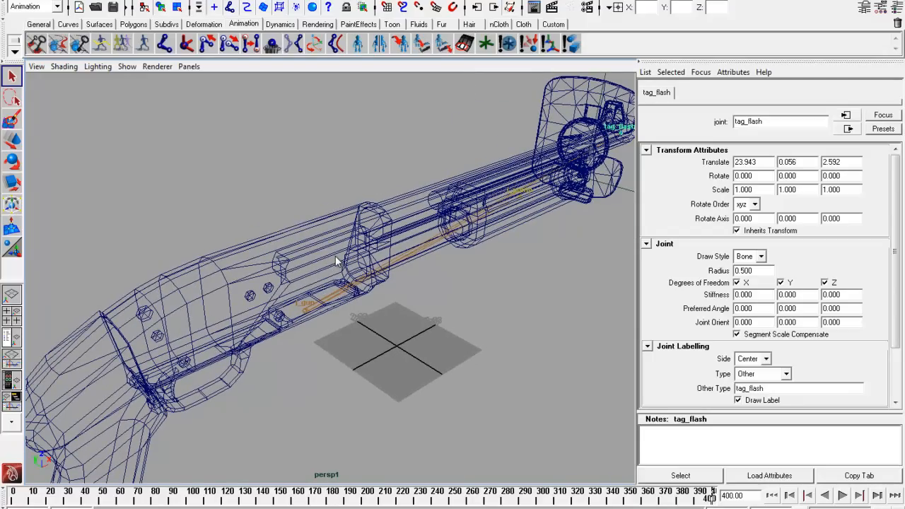
left_click_drag(335, 256, 480, 283, "alt")
left_click_drag(421, 329, 280, 286, "alt")
left_click_drag(515, 259, 360, 247, "alt")
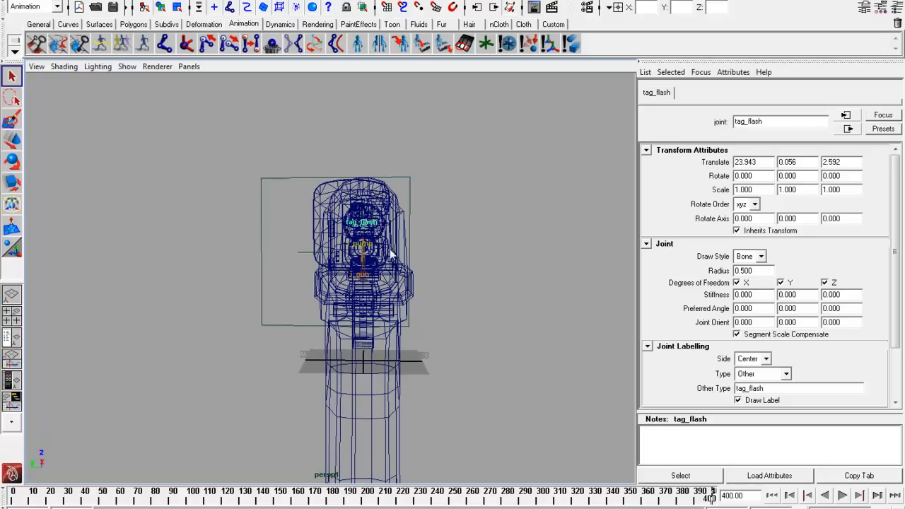
left_click_drag(432, 245, 380, 283, "alt")
left_click_drag(152, 266, 200, 276, "alt")
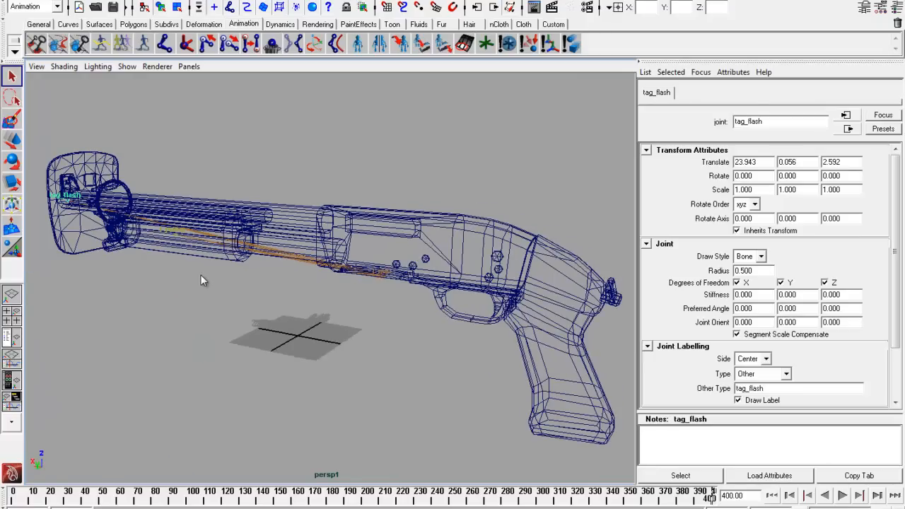
Display the shotgun with textured shading and select the pump grip mesh.
key("5")
key("4")
key("6")
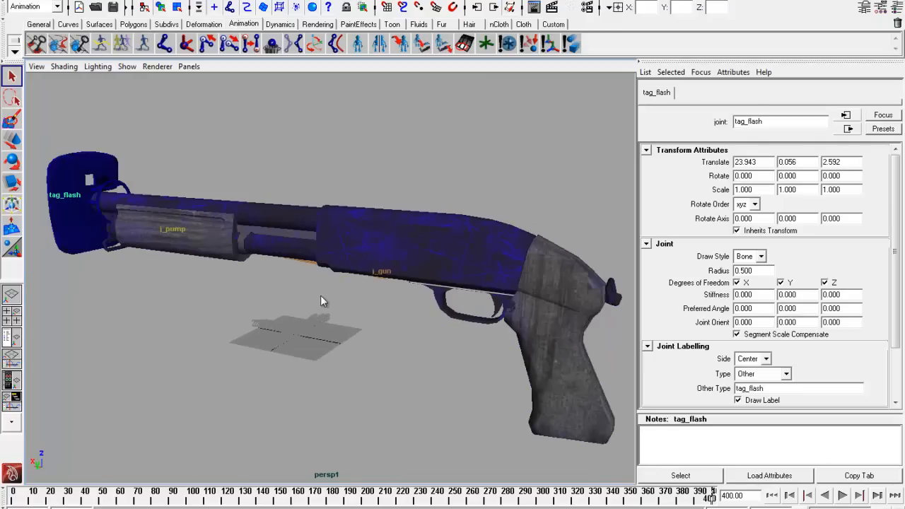
scroll(301, 319, "up", 3)
middle_click_drag(160, 270, 335, 290, "alt")
left_click(254, 243)
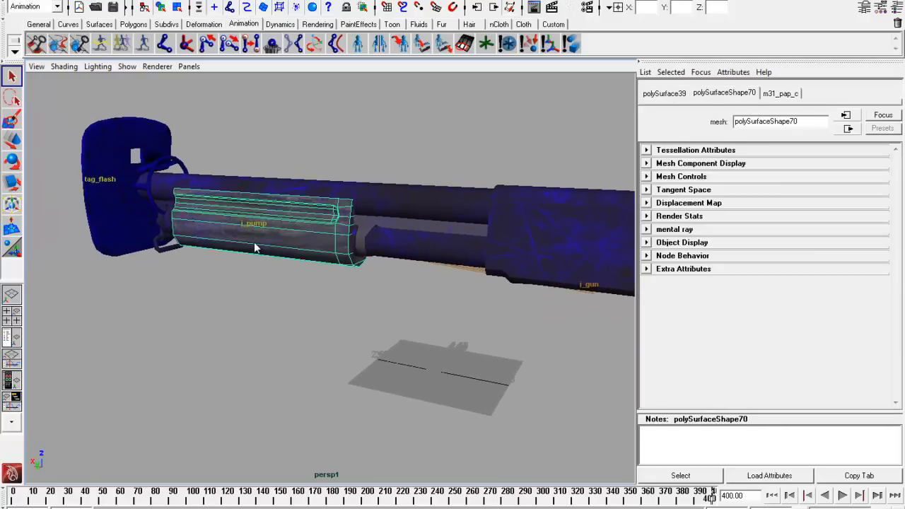
Return to wireframe display, select the j_pump joint and examine its connection towards the receiver.
key("4")
left_click_drag(275, 310, 274, 306, "alt")
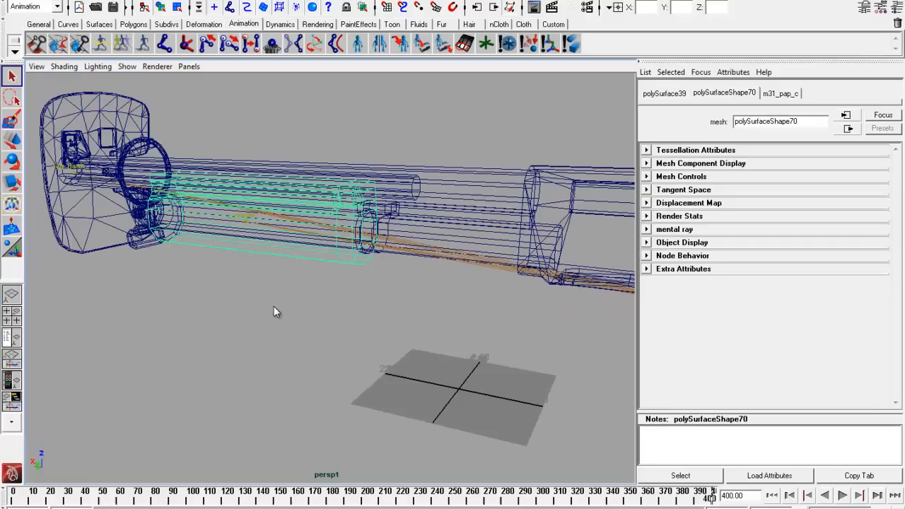
left_click(238, 280)
left_click(244, 221)
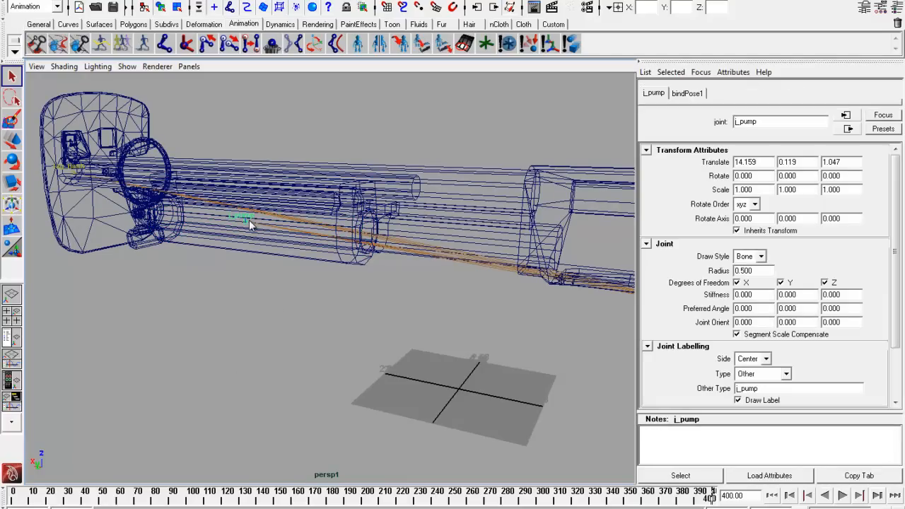
left_click_drag(354, 311, 437, 303, "alt")
left_click_drag(520, 320, 378, 272, "alt")
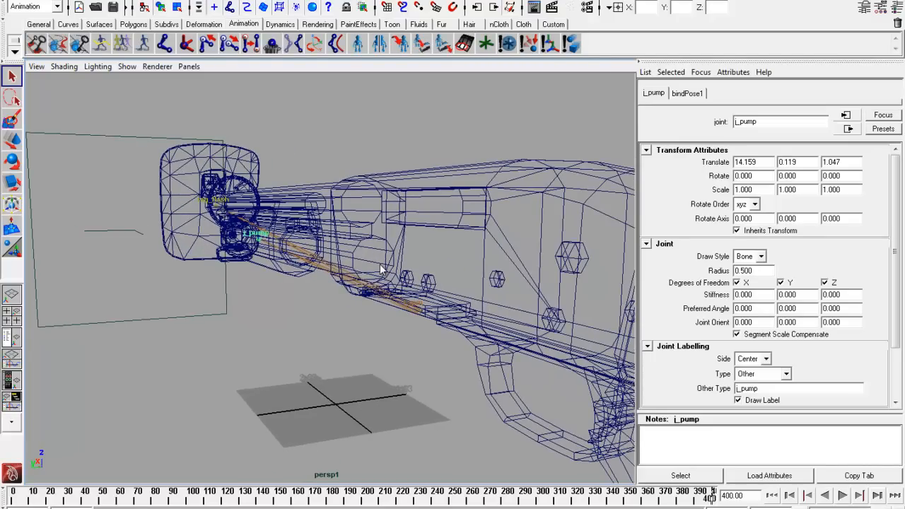
left_click(429, 2)
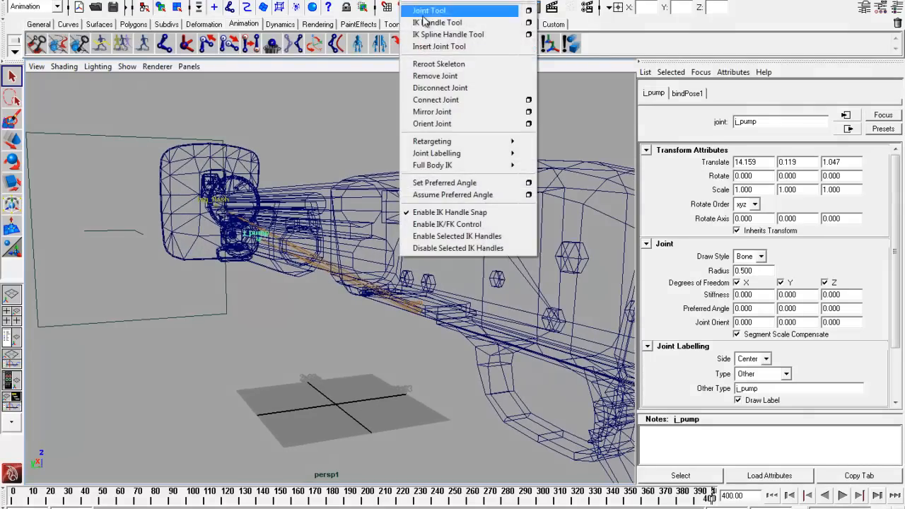
mouse_move(456, 2)
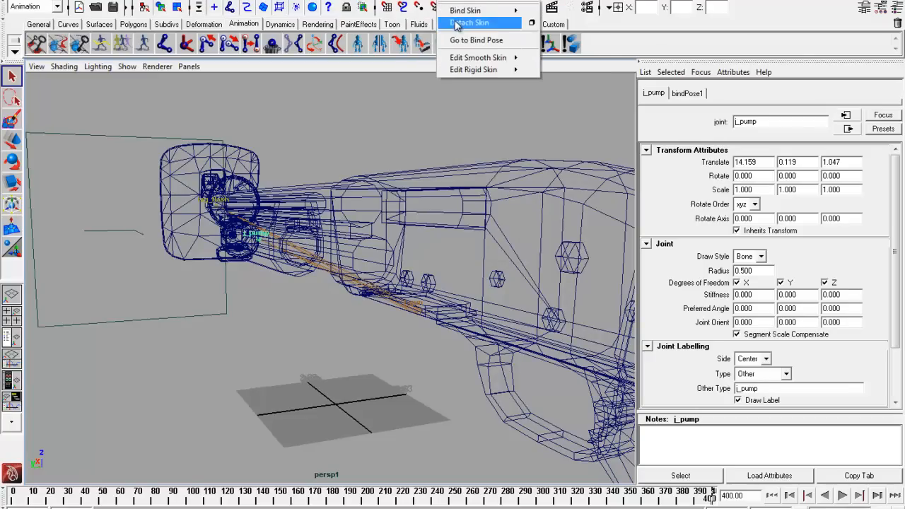
mouse_move(486, 14)
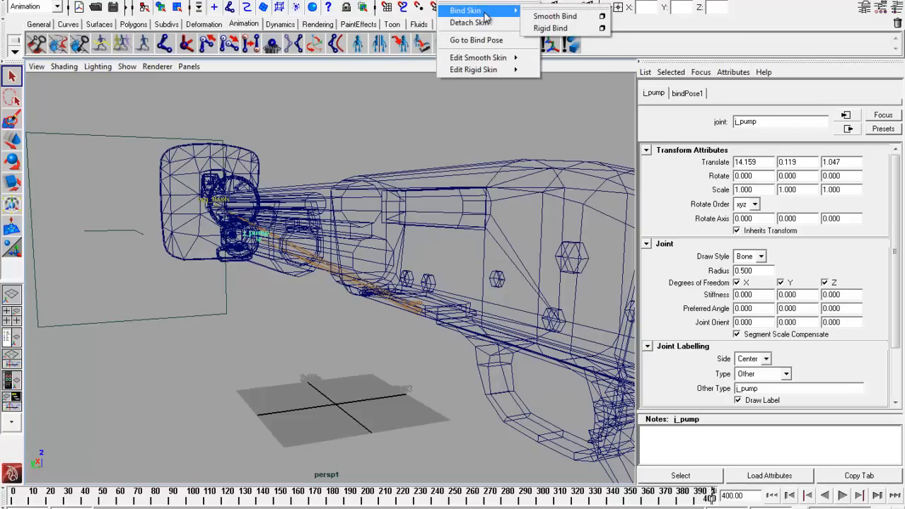
mouse_move(89, 2)
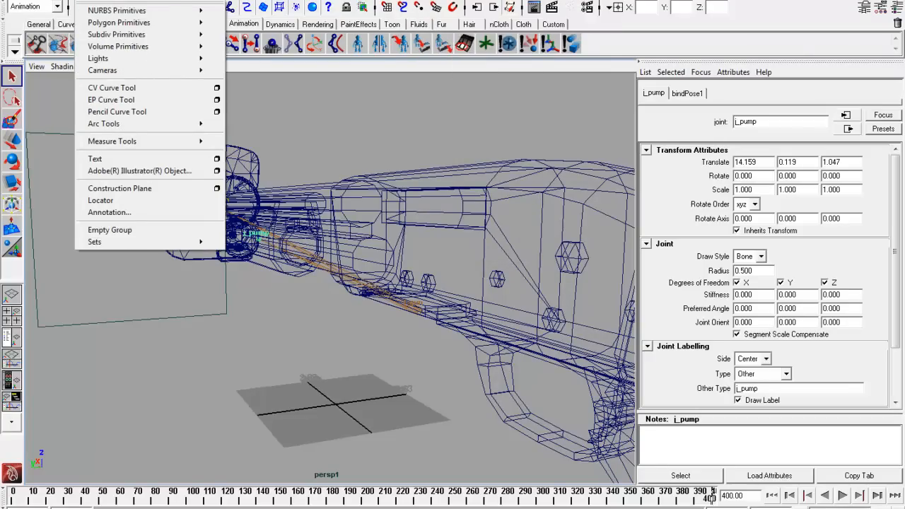
Open the scoped 357 revolver scene from the model_export folder, discarding changes to the shotgun scene.
mouse_move(17, 1)
left_click(42, 24)
scroll(436, 296, "down", 10)
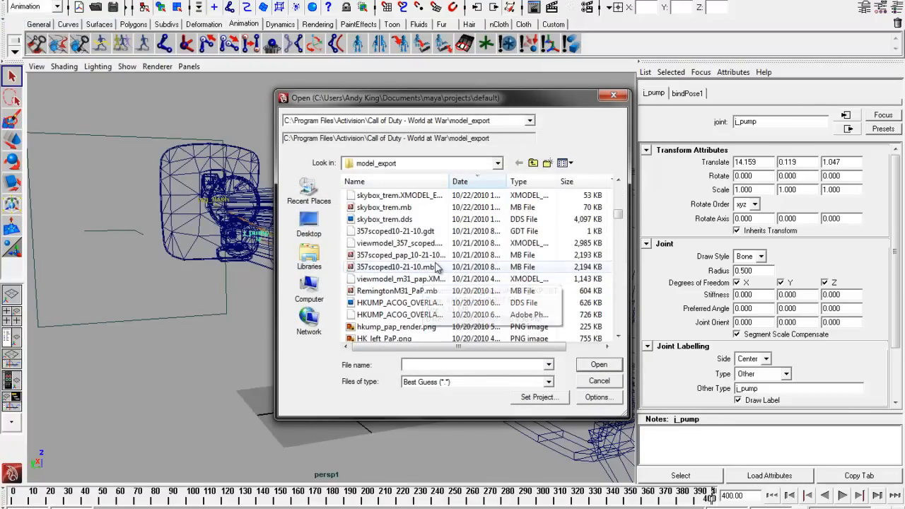
double_click(398, 258)
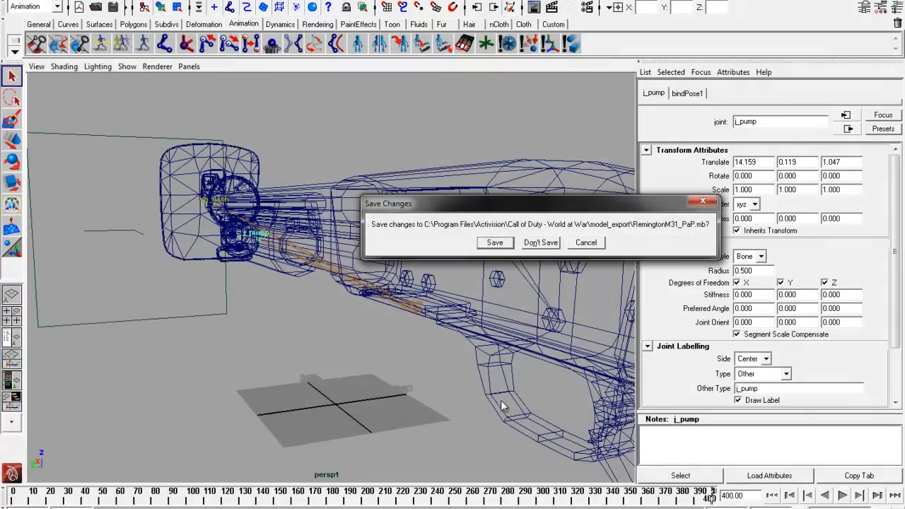
left_click(541, 243)
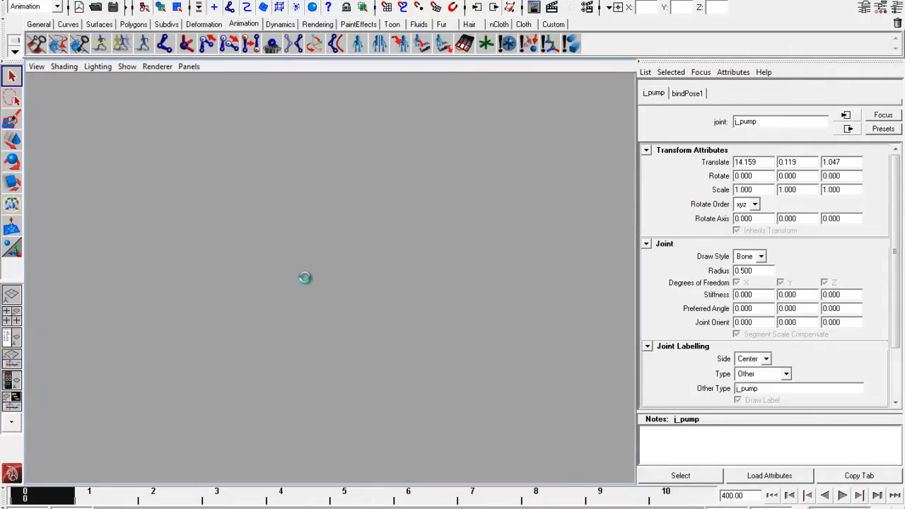
Display the revolver in wireframe and select its j_gun root joint to examine the whole joint hierarchy.
left_click_drag(408, 340, 379, 245, "alt")
key("4")
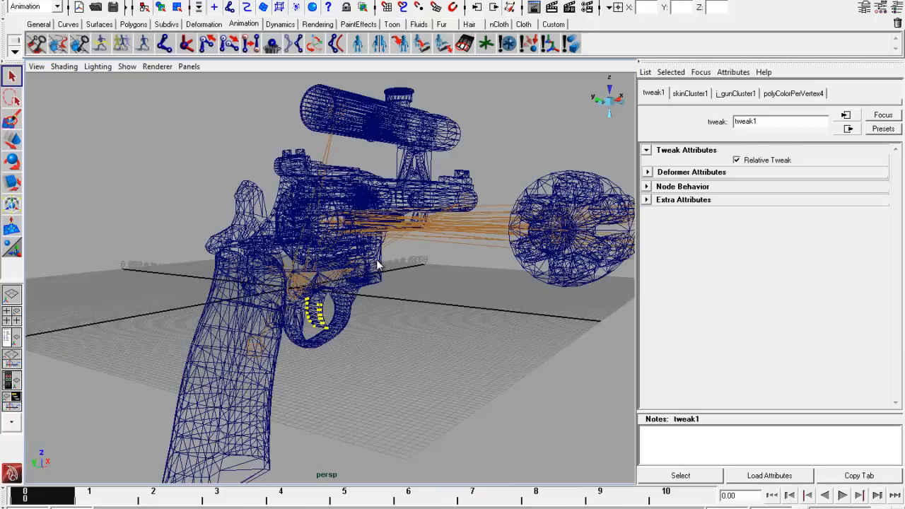
left_click(311, 282)
left_click_drag(297, 363, 399, 362, "alt")
left_click(399, 362)
left_click(444, 282)
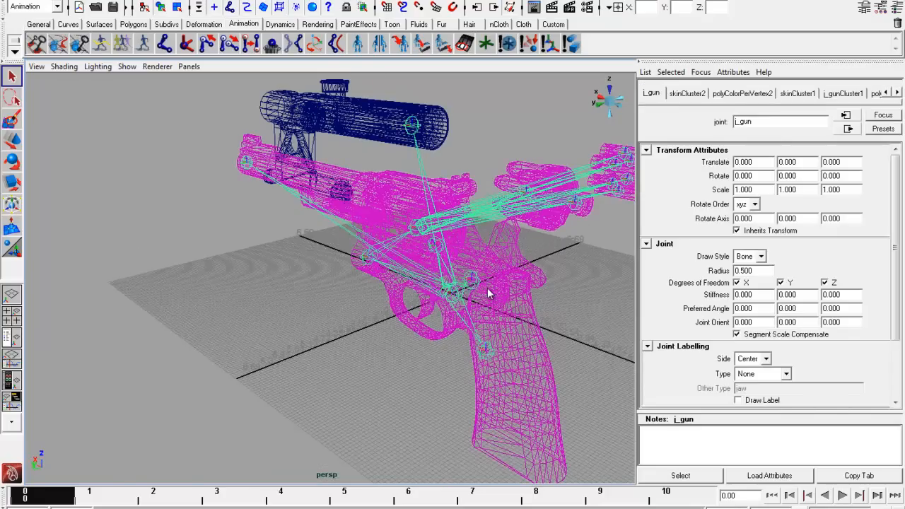
left_click_drag(533, 253, 514, 259, "alt")
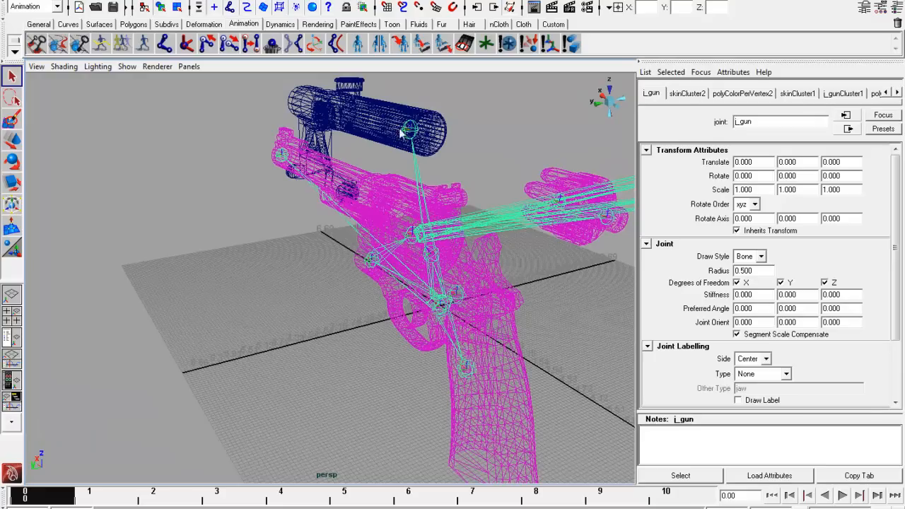
Select the tag_scope joint, the muzzle joint and the cylinder's j_bolt joint in turn to inspect each one.
left_click(427, 142)
left_click(410, 129)
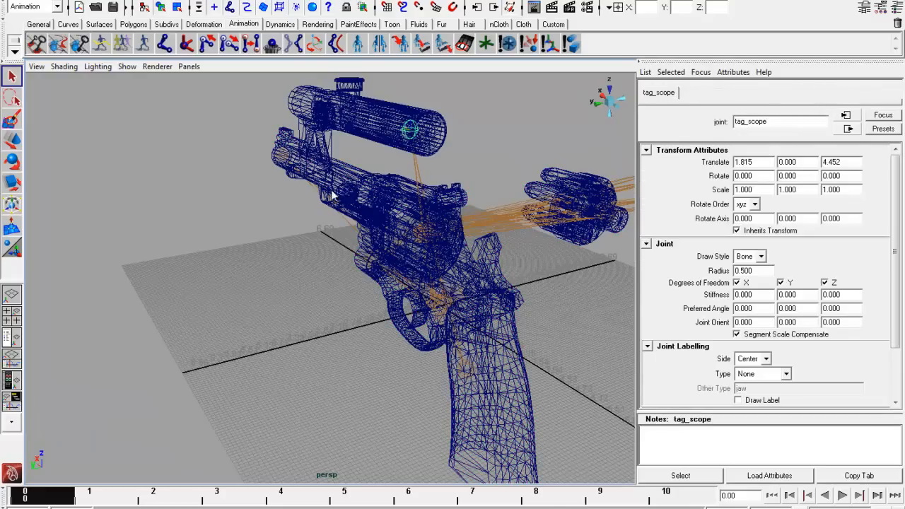
left_click(282, 155)
left_click(419, 233)
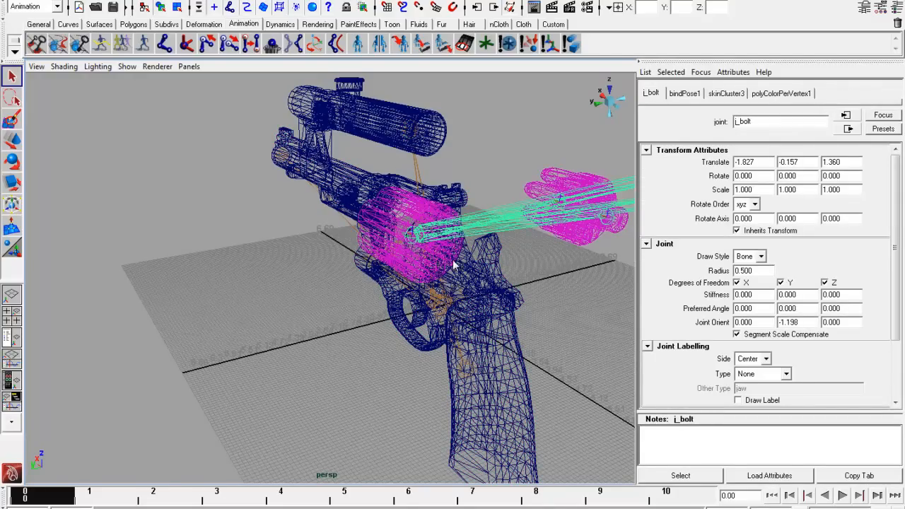
Inspect in turn the j_gun root joint, the hammer's joint1 and the j_clip joint in the revolver's grip.
left_click_drag(537, 289, 297, 300, "alt")
left_click(261, 305)
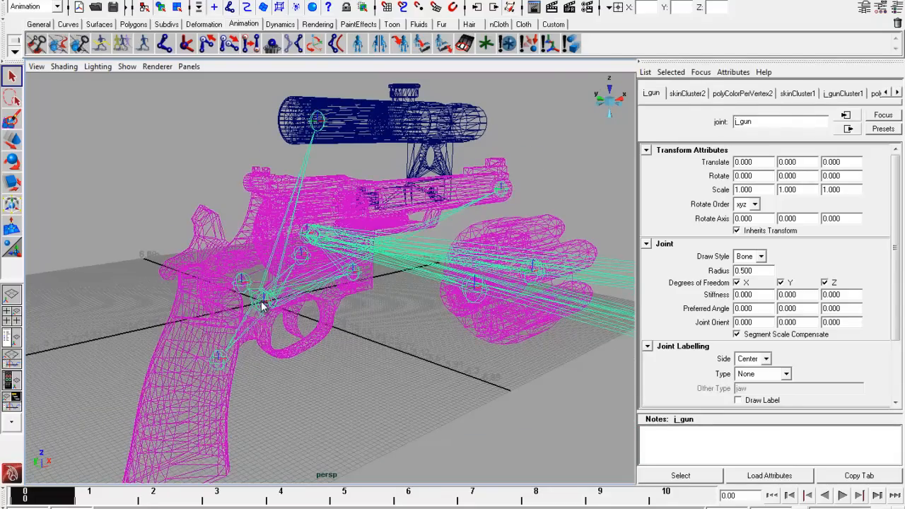
left_click(241, 284)
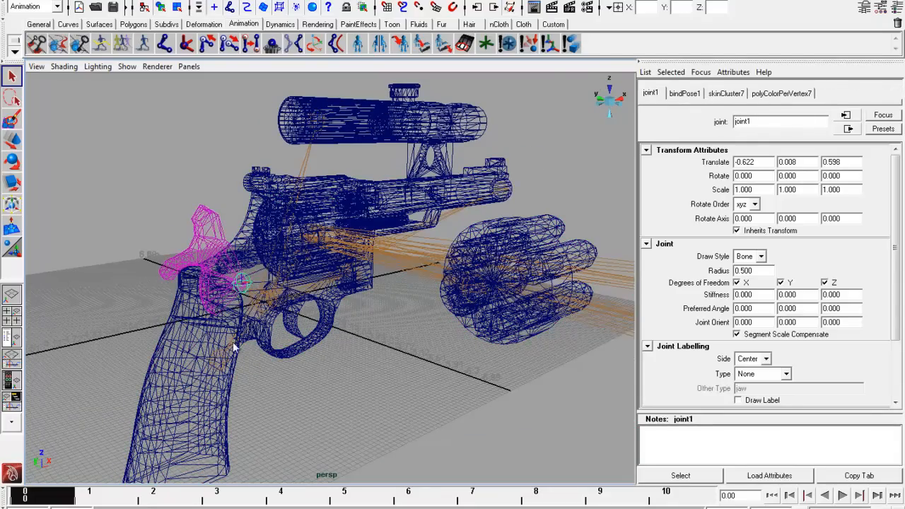
left_click_drag(222, 355, 519, 337, "alt")
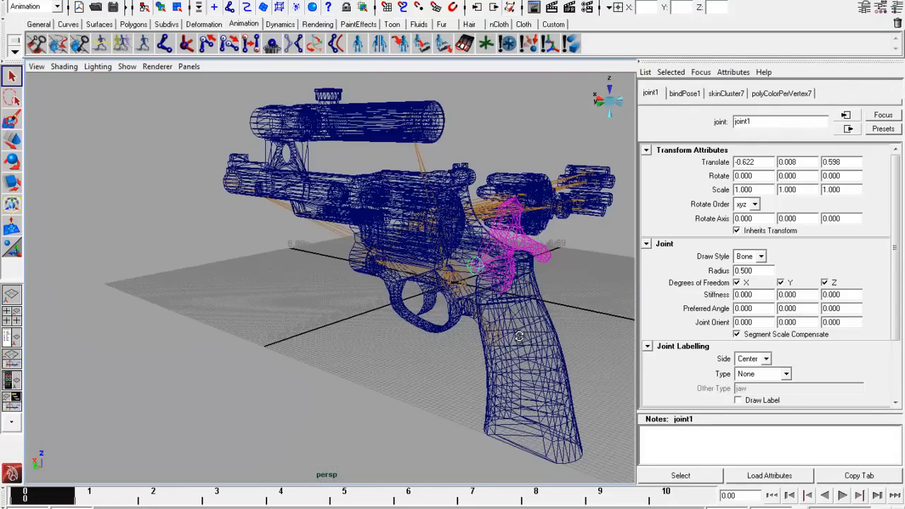
left_click_drag(532, 276, 517, 287, "alt")
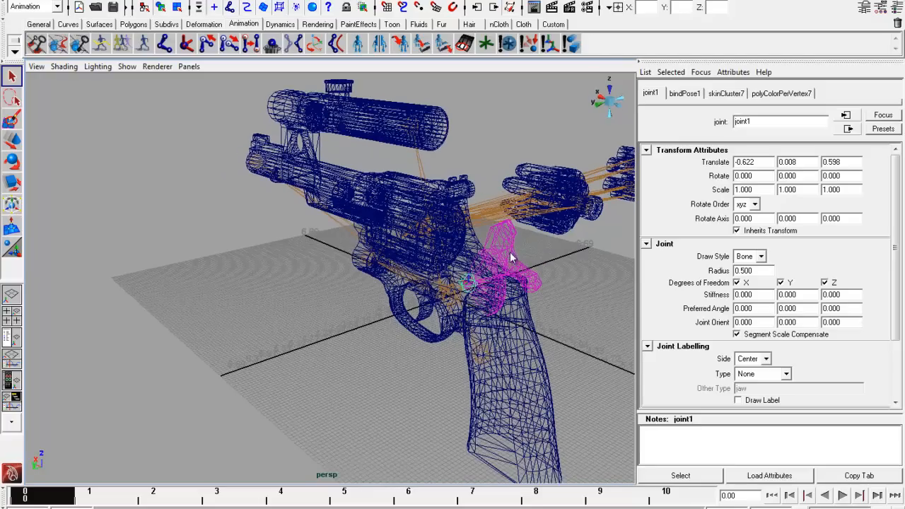
left_click_drag(499, 327, 497, 330, "alt")
left_click(479, 351)
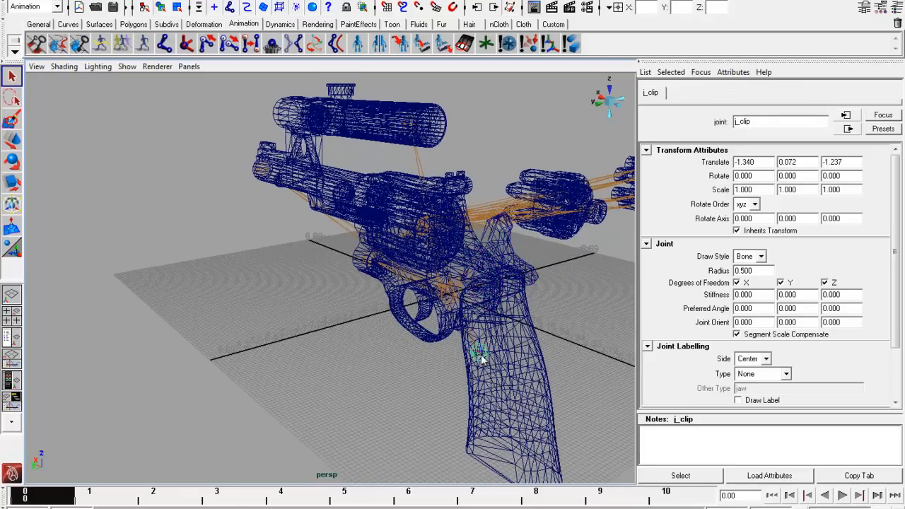
Select the j_bolt joint and the tag_speedloader joint in turn to examine the parts bound to each.
left_click_drag(554, 289, 429, 303, "alt")
middle_click_drag(429, 303, 361, 264, "alt")
left_click_drag(362, 264, 365, 317, "alt")
left_click(399, 283)
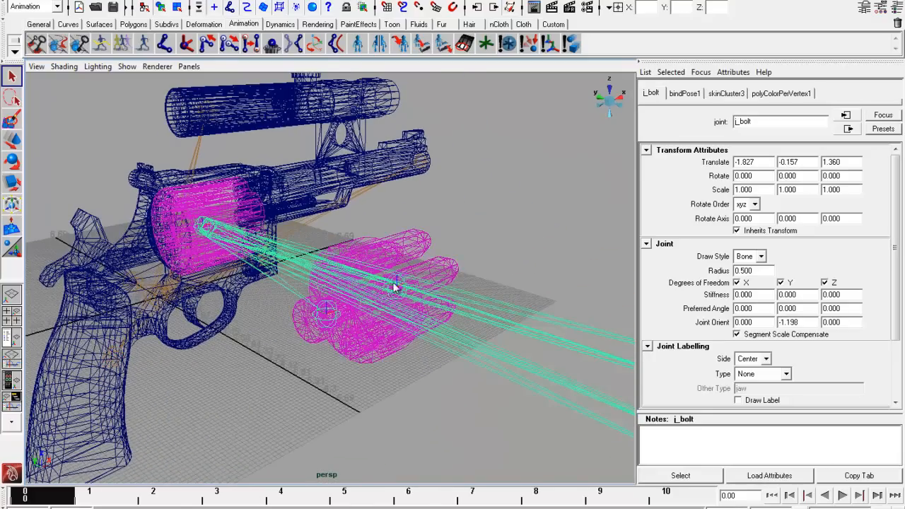
left_click(562, 269)
left_click(434, 299)
left_click_drag(434, 299, 426, 308, "alt")
left_click(327, 305)
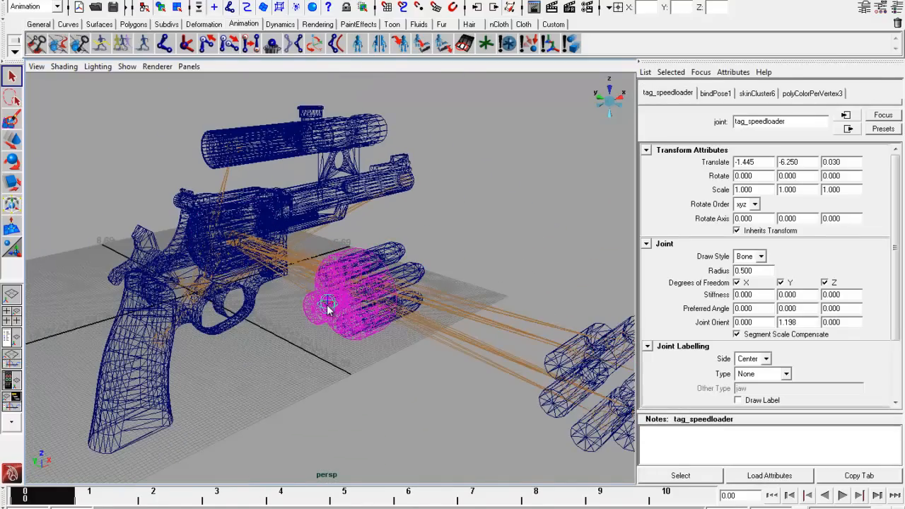
Examine the joints of the loose cartridges, select the cartridge mesh and clear the selection.
left_click_drag(485, 344, 448, 279, "alt")
left_click(458, 267)
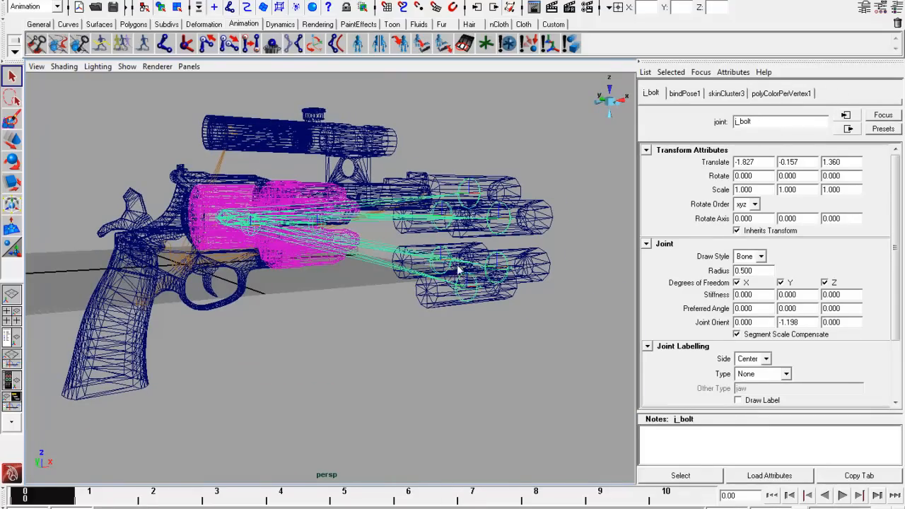
left_click(506, 304)
left_click(504, 265)
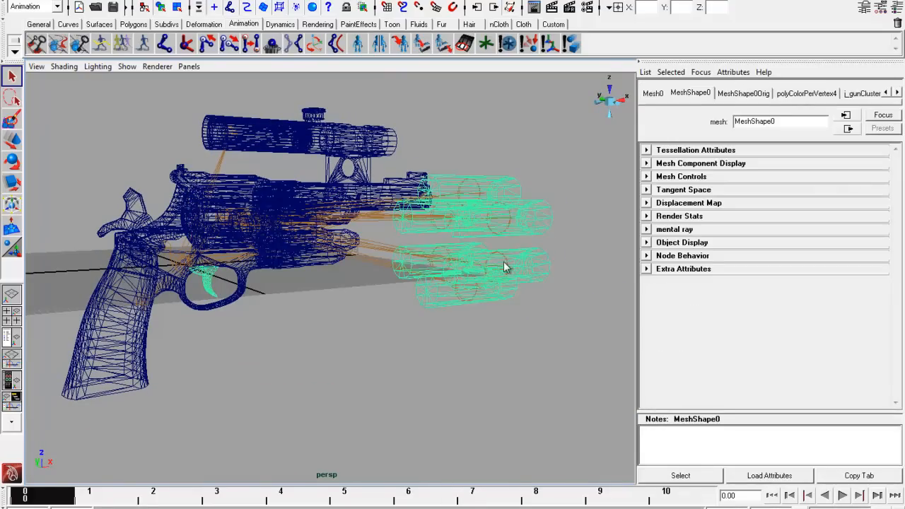
left_click(559, 275)
View the revolver and its cartridges with textured shading, and return to wireframe display.
key("6")
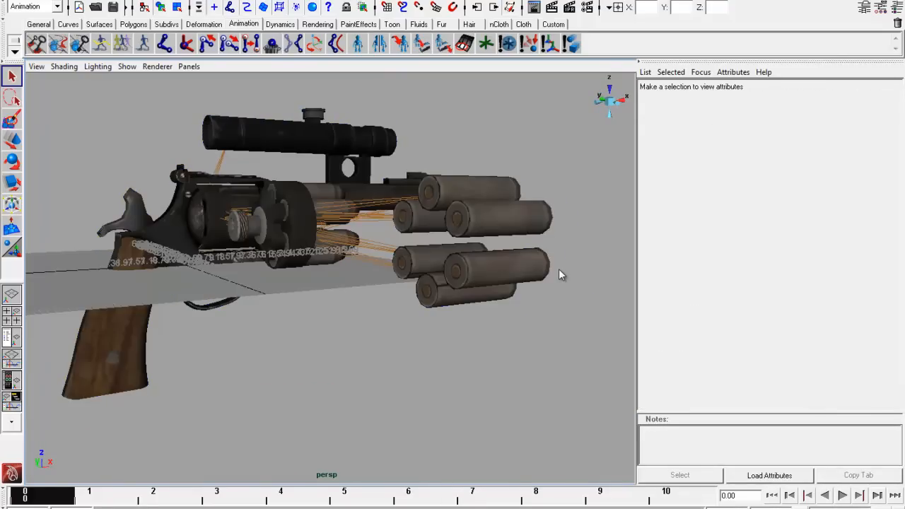
left_click_drag(311, 345, 394, 199, "alt")
key("4")
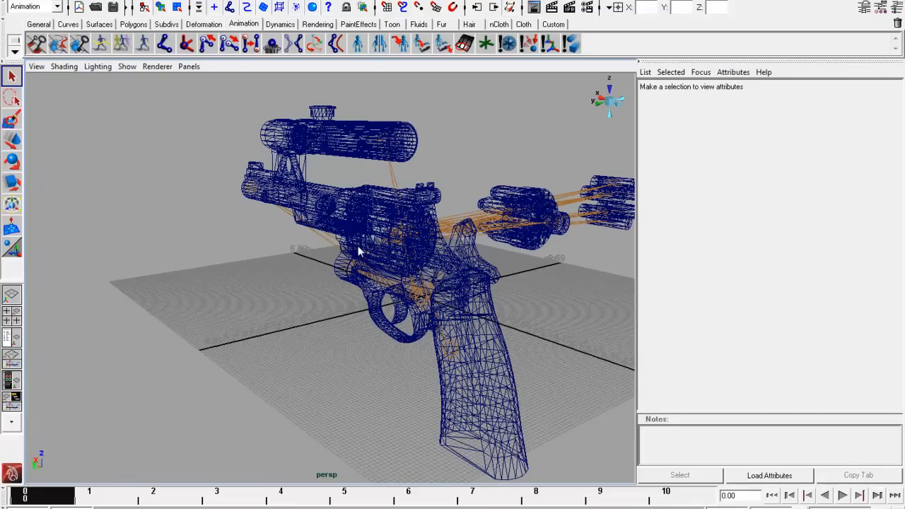
Select the j_clip joint in the revolver's grip and the j_bolt joint in turn to examine the parts bound to each.
left_click(352, 265)
left_click_drag(504, 309, 535, 279, "alt")
left_click(417, 362)
left_click(421, 356)
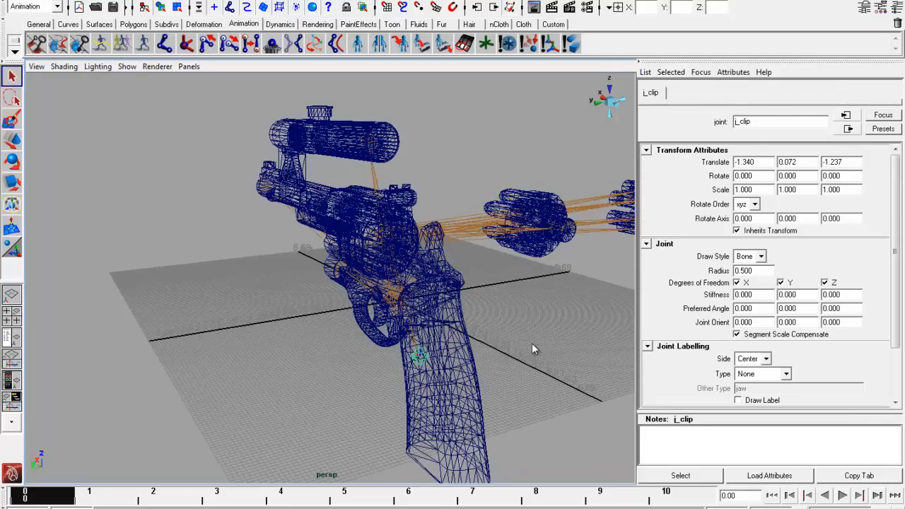
left_click(398, 297)
left_click(372, 237)
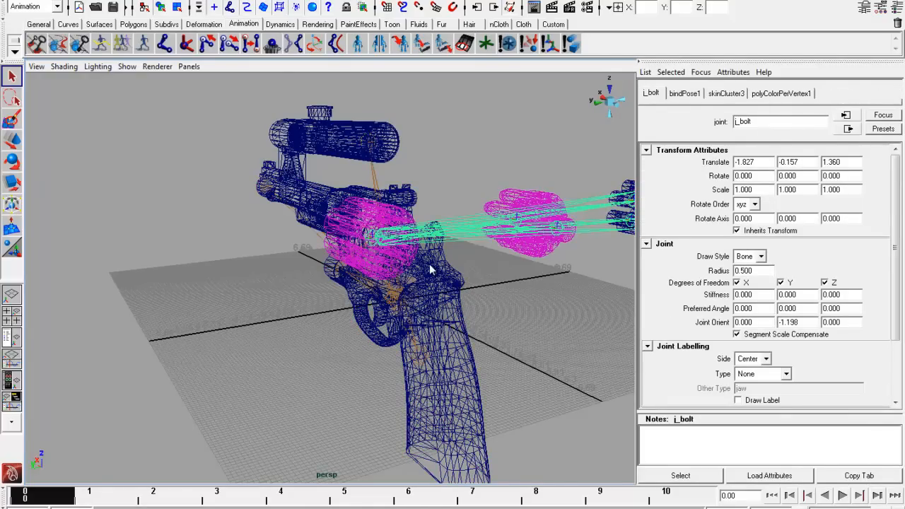
right_click_drag(429, 264, 389, 203, "alt")
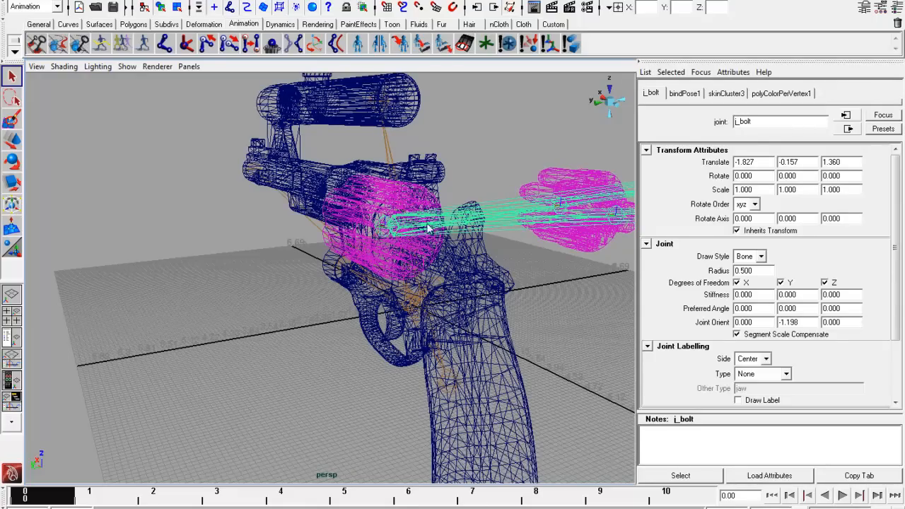
Select the revolver's j_gun root joint and examine its joint hierarchy from several angles.
left_click(407, 309)
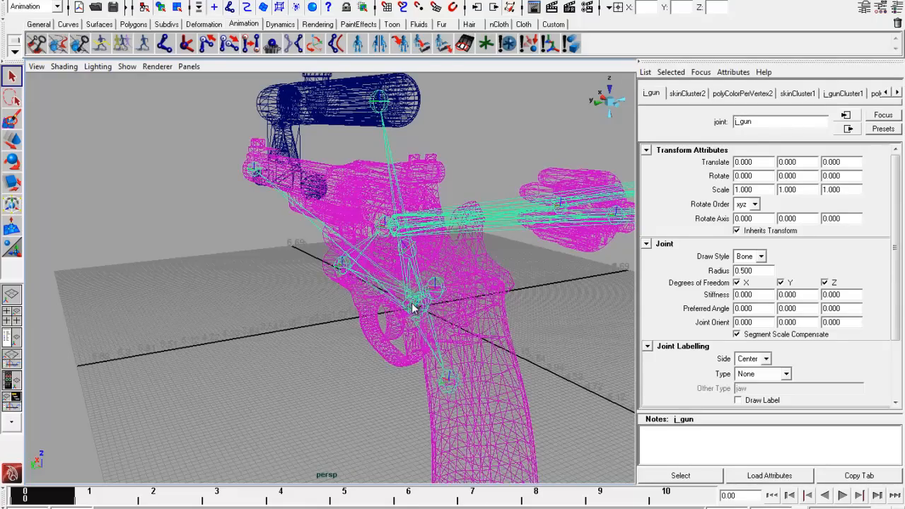
left_click_drag(503, 284, 417, 266, "alt")
left_click_drag(203, 262, 316, 300, "alt")
left_click_drag(492, 290, 435, 293, "alt")
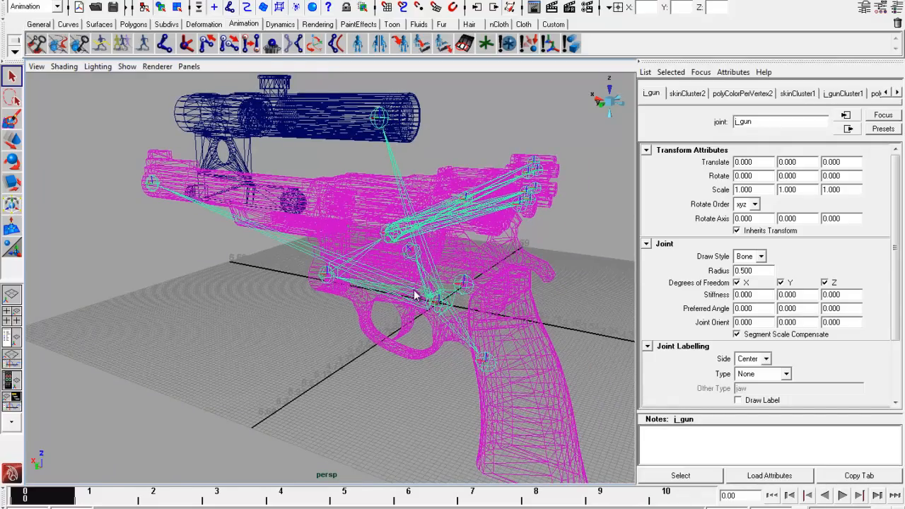
Open the scene G18-PaP.mb from the model_export folder without saving changes to the revolver scene.
left_click(29, 0)
mouse_move(9, 0)
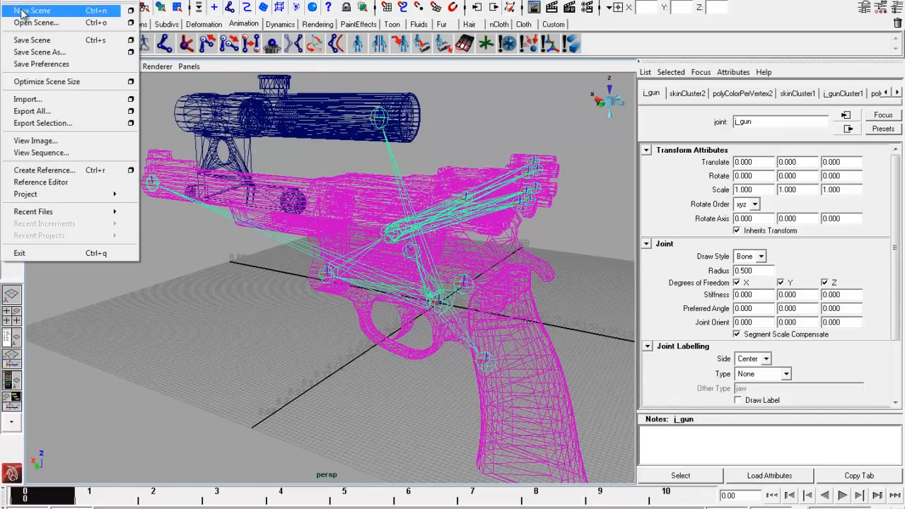
left_click(28, 23)
scroll(424, 240, "down", 3)
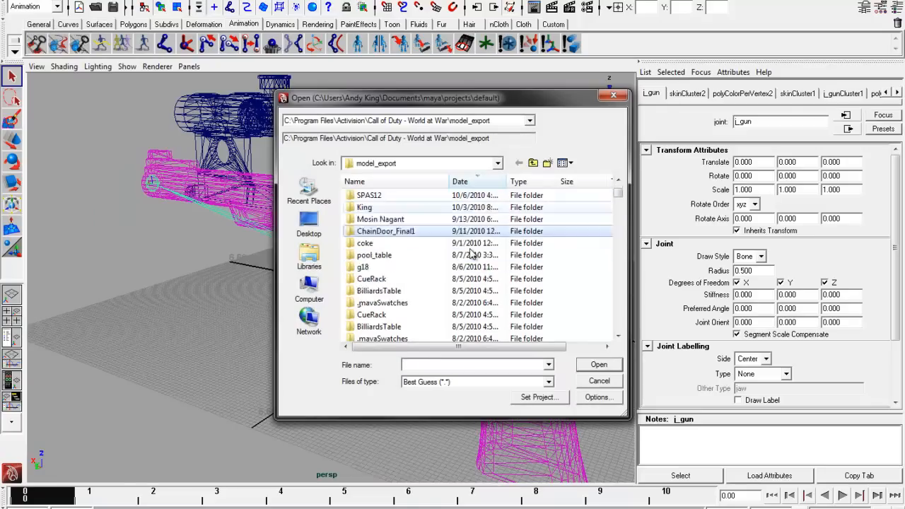
scroll(438, 261, "down", 2)
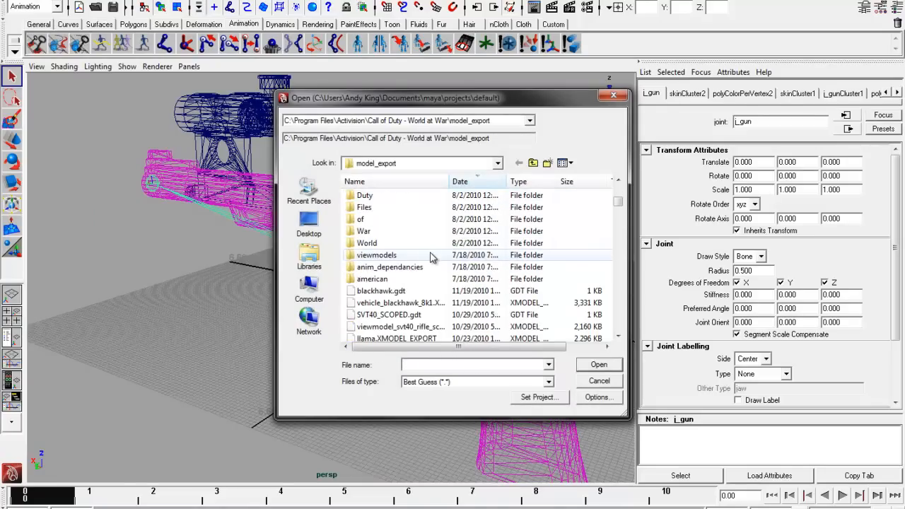
scroll(417, 278, "down", 1)
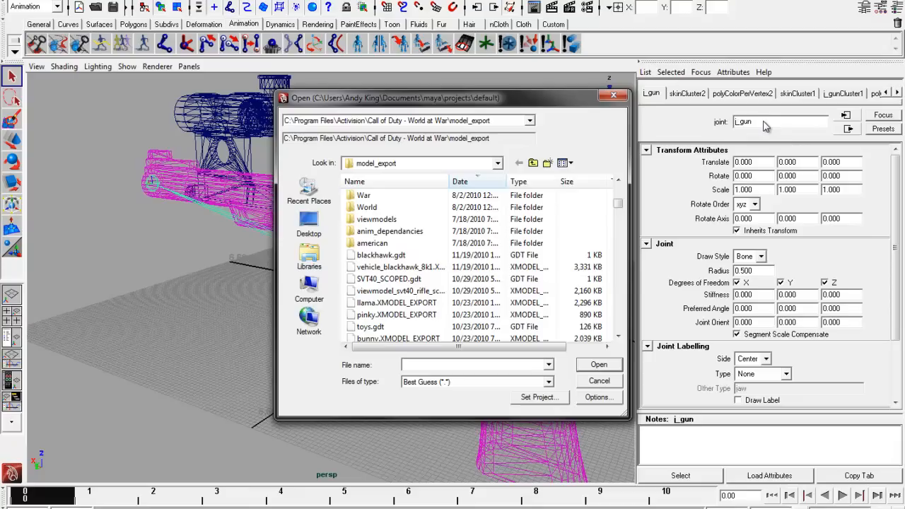
scroll(439, 304, "down", 2)
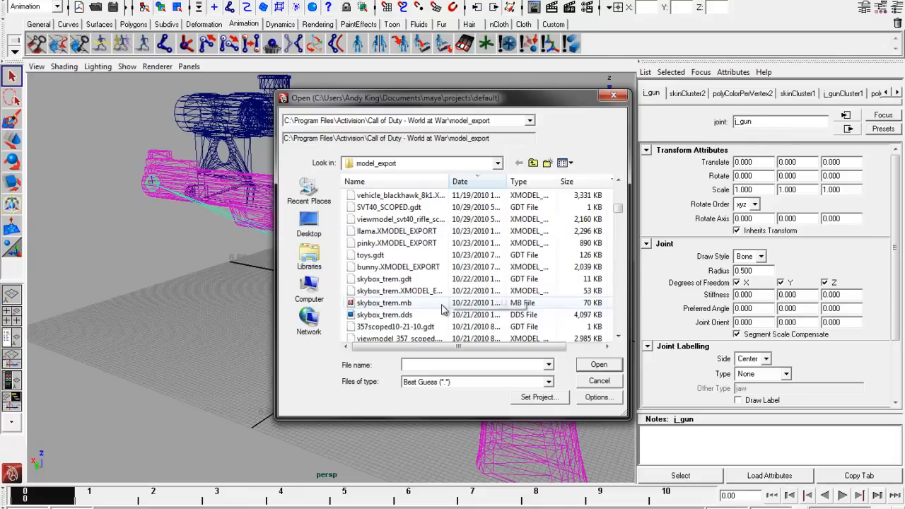
scroll(439, 307, "down", 1)
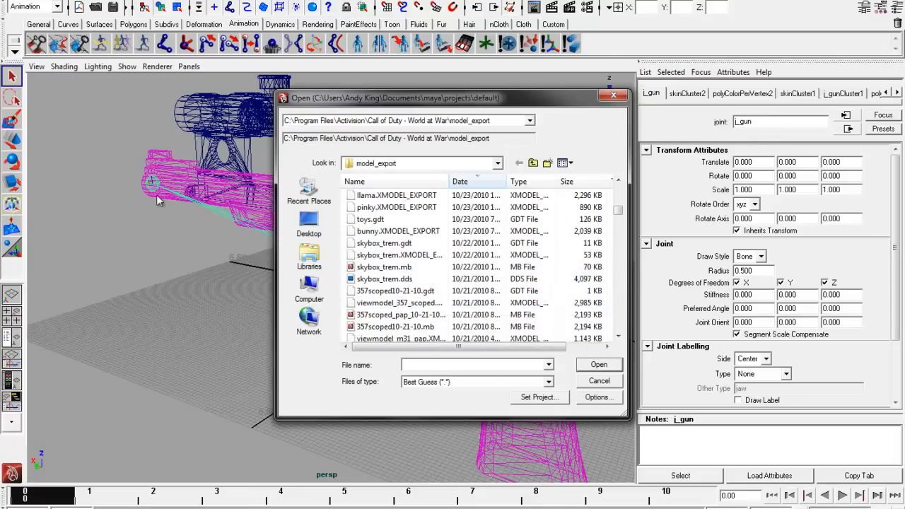
scroll(473, 276, "down", 3)
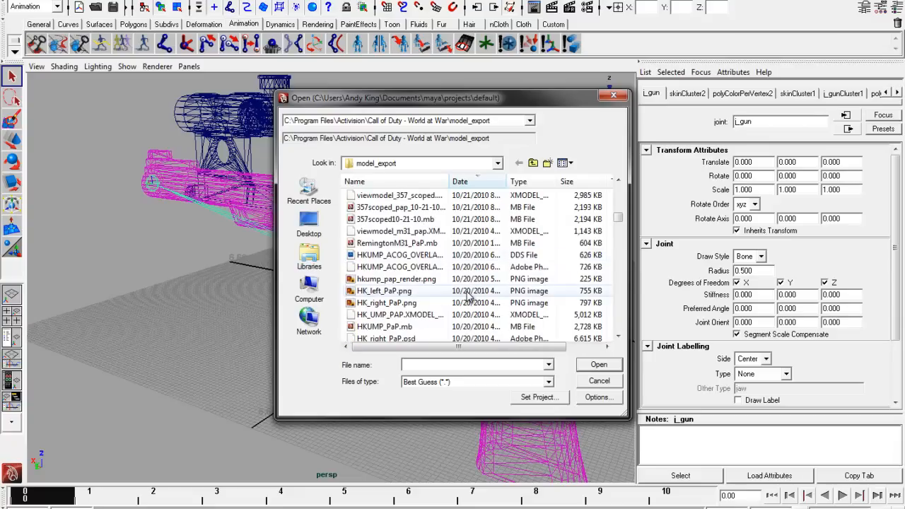
scroll(439, 290, "down", 2)
left_click(424, 256)
scroll(453, 282, "down", 3)
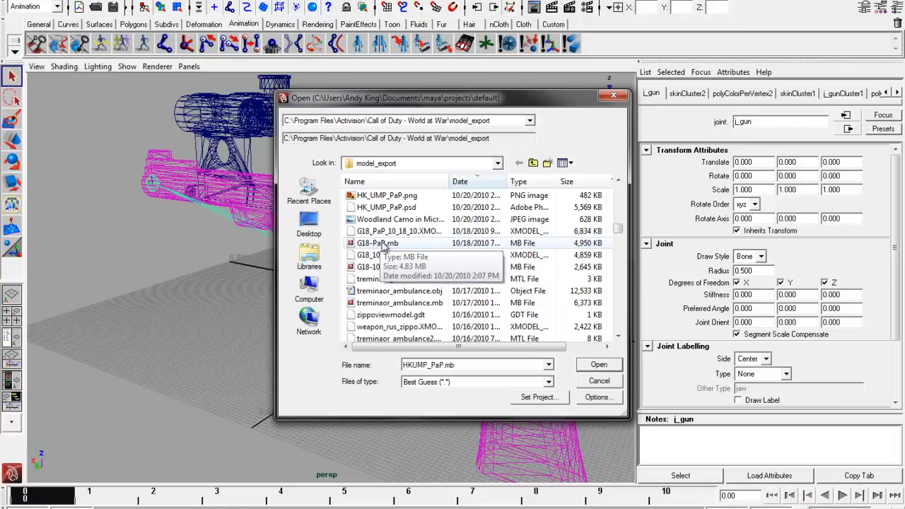
double_click(382, 243)
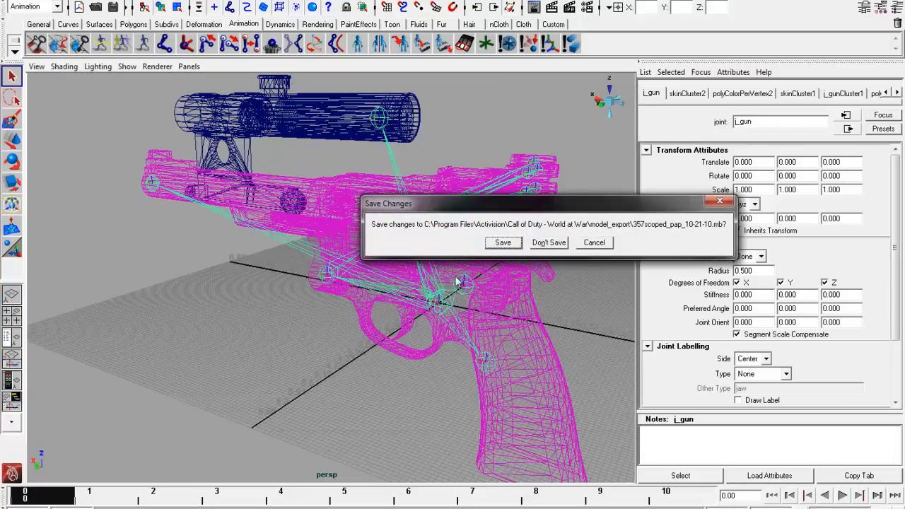
left_click(545, 244)
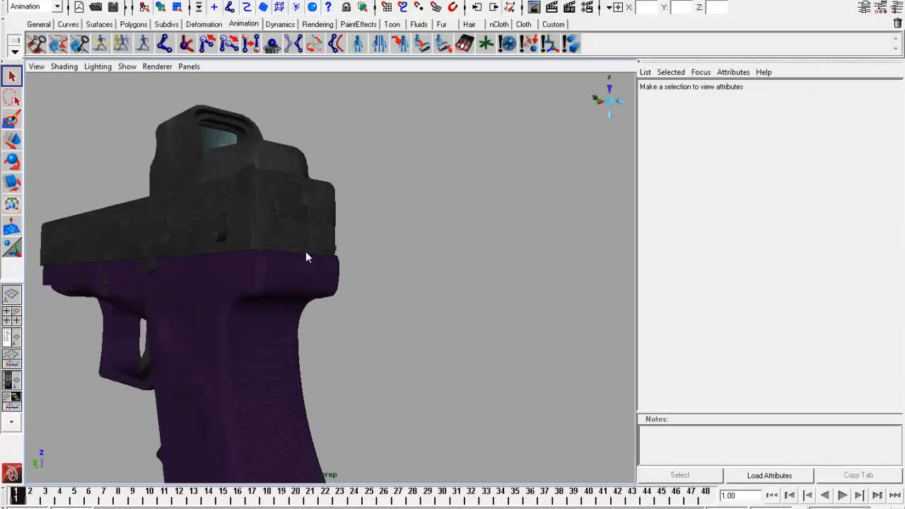
Show the G18 pistol in wireframe from its side with nothing selected.
mouse_move(328, 296)
left_mouse_down("alt")
mouse_move(174, 232)
mouse_move(197, 245)
mouse_move(392, 244)
mouse_move(353, 261)
left_mouse_up("alt")
key("4")
left_click(304, 232)
left_click_drag(315, 239, 493, 287, "alt")
left_click_drag(479, 214, 434, 221, "alt")
left_click(170, 317)
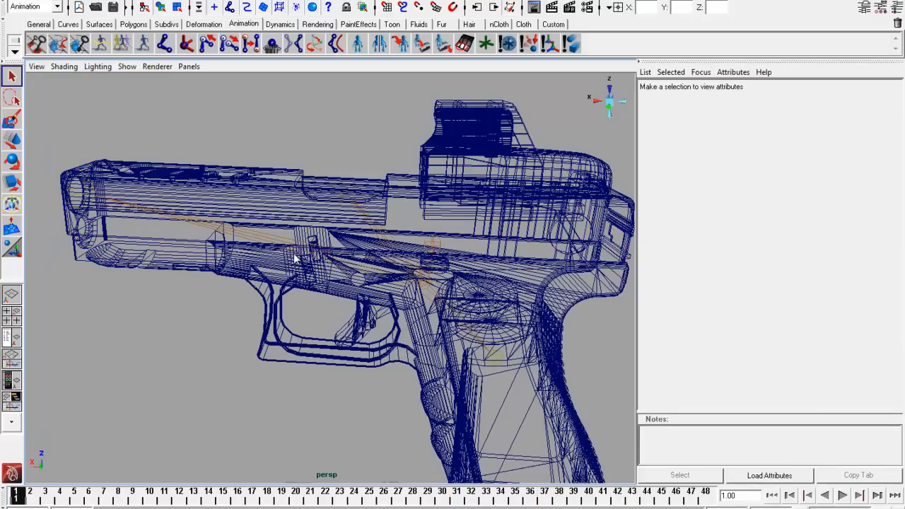
Select the pistol's j_bolt joint to see its bound parts, and select the slide mesh itself.
left_click(430, 243)
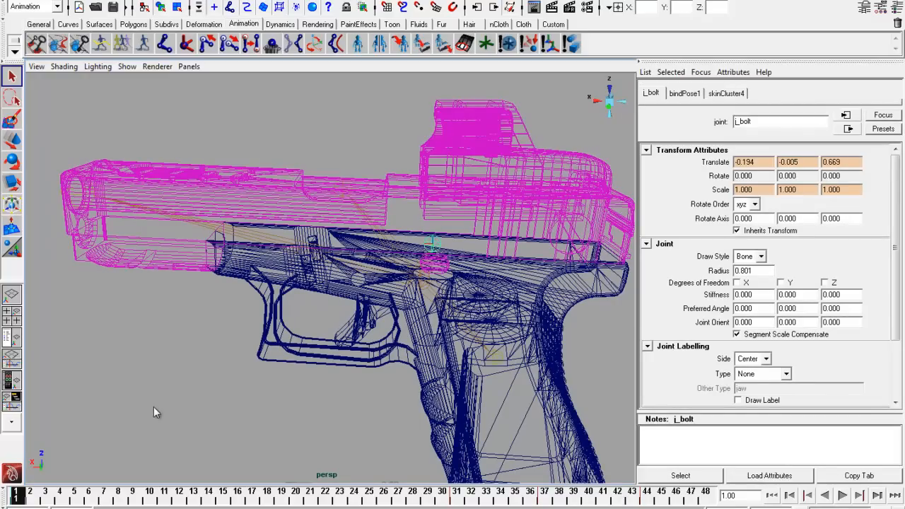
left_click(153, 232)
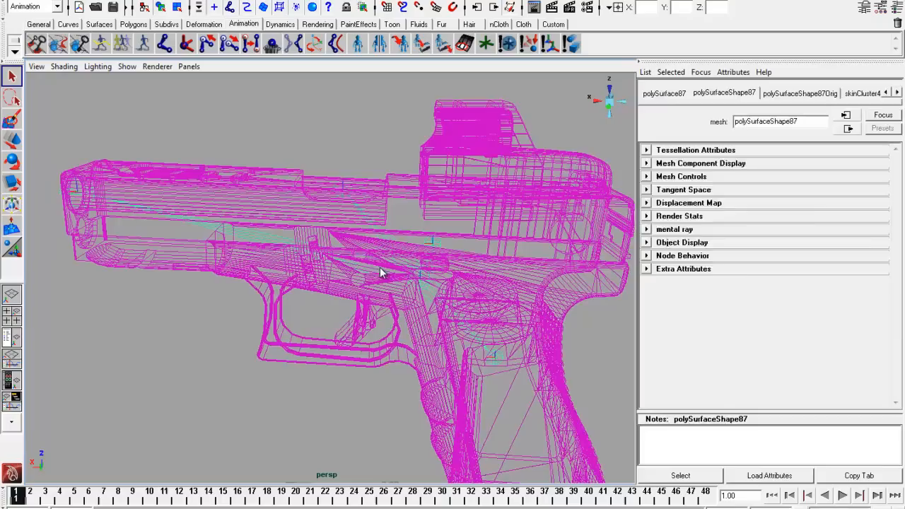
left_click(244, 423)
left_click(420, 204)
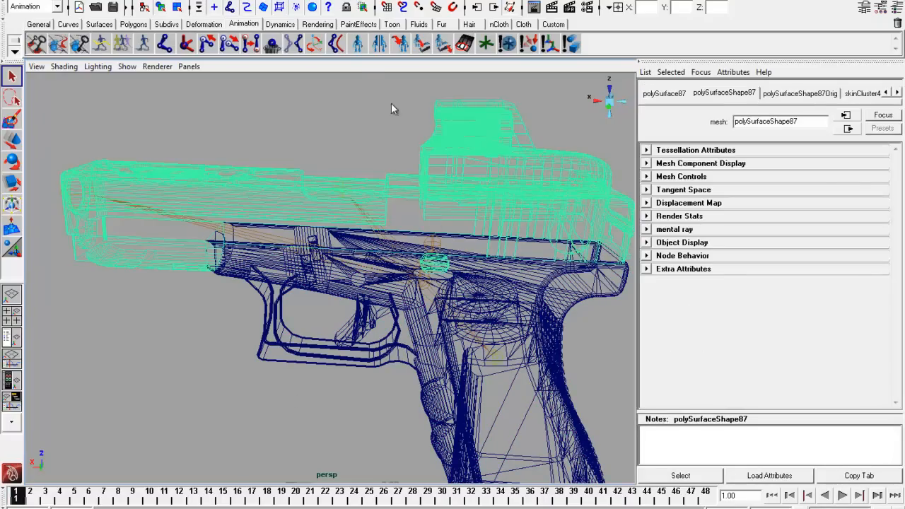
Examine the slide mesh and its attached sight from behind the pistol.
left_click(621, 133)
left_click_drag(563, 138, 404, 144, "alt")
left_click(430, 146)
left_click(459, 146)
left_click(502, 274)
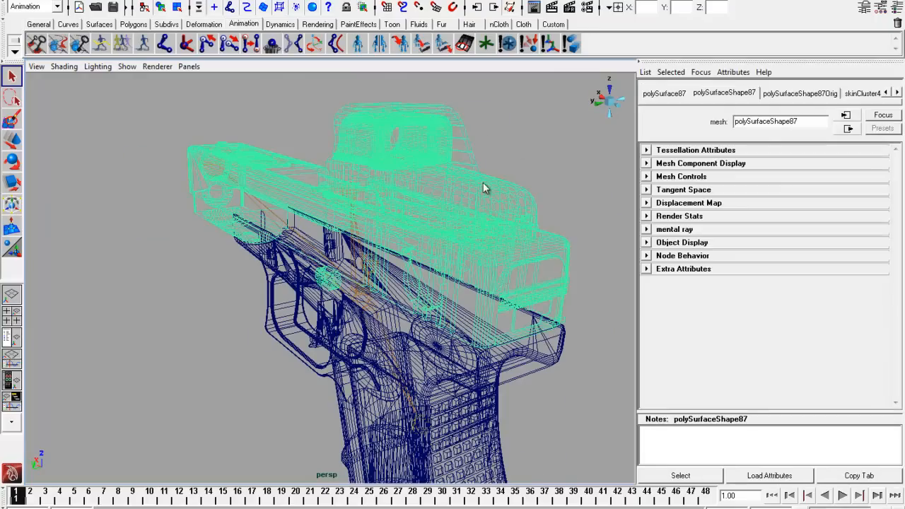
left_click(569, 195)
left_click(568, 294)
left_click(567, 289)
left_click(485, 188)
Preview the pistol with textured shading, return to wireframe, and select the j_gun root joint.
key("5")
key("6")
key("4")
left_click(290, 240)
key("super")
left_click(136, 279)
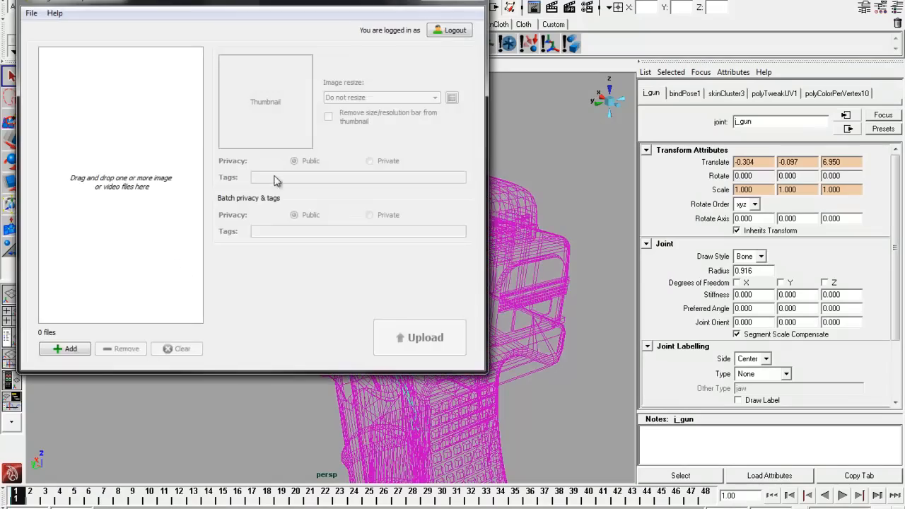
left_click(466, 4)
Clear the selection, and select the muzzle joint and the j_gun root joint in turn to inspect them.
left_click_drag(210, 324, 160, 324, "alt")
left_click(147, 282)
left_click_drag(148, 282, 122, 210, "alt")
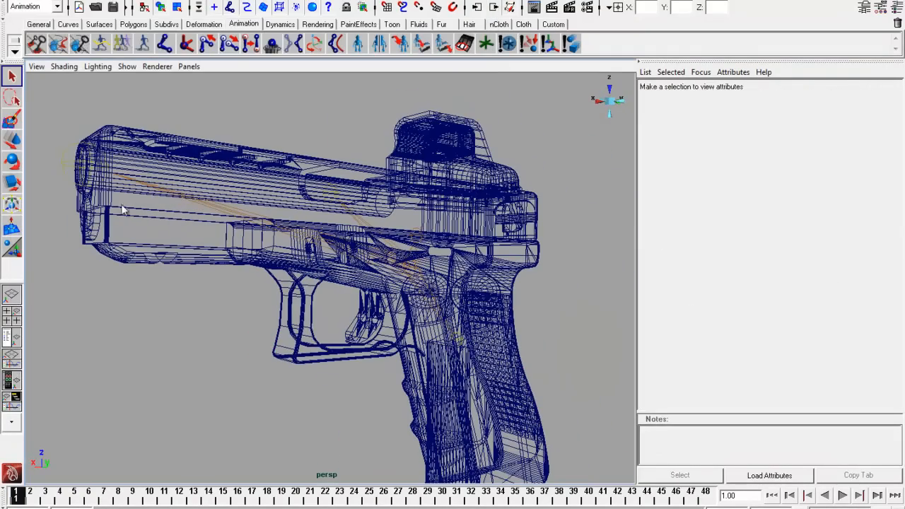
left_click(75, 166)
left_click_drag(338, 250, 354, 274, "alt")
left_click(420, 276)
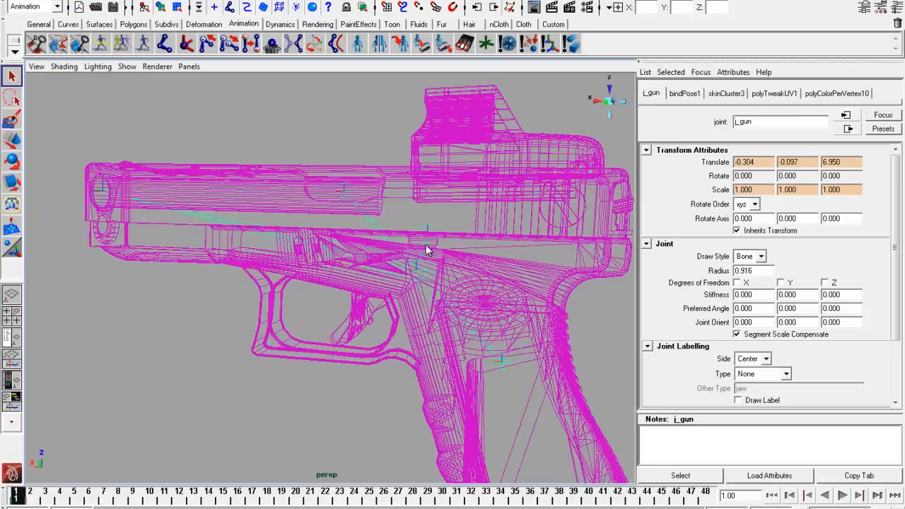
Select the j_bolt joint and the j_clip joint in turn to examine the slide and magazine bound to them.
left_click_drag(439, 248, 318, 271, "alt")
scroll(283, 262, "up", 2)
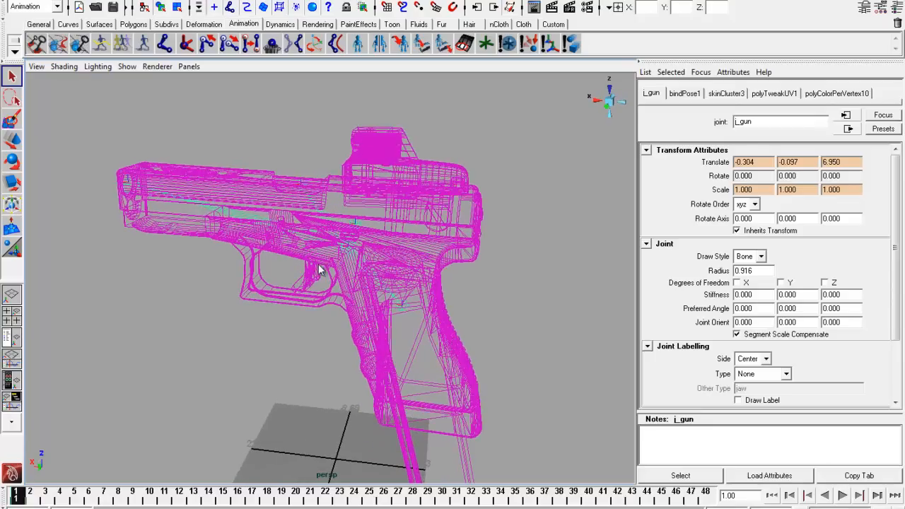
left_click(318, 270)
scroll(356, 279, "up", 2)
left_click(370, 192)
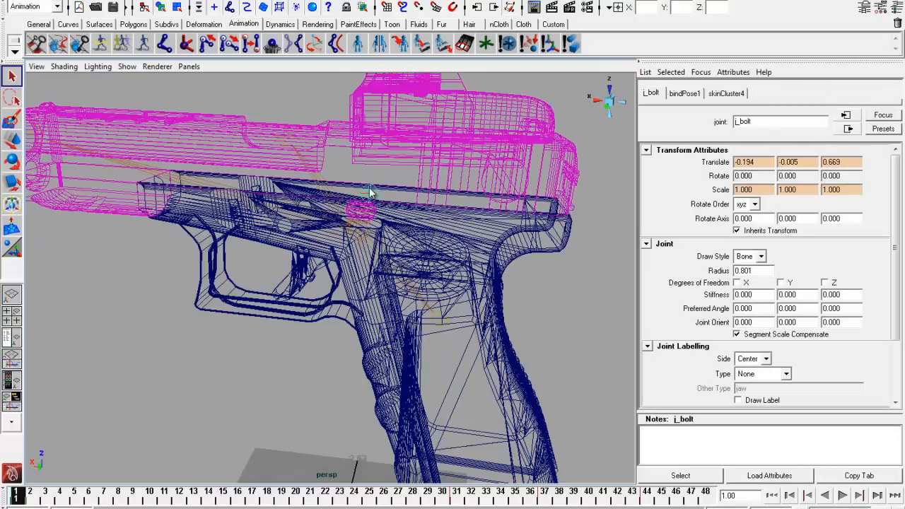
left_click(451, 321)
left_click_drag(493, 319, 466, 356, "alt")
left_click_drag(463, 323, 389, 257, "alt")
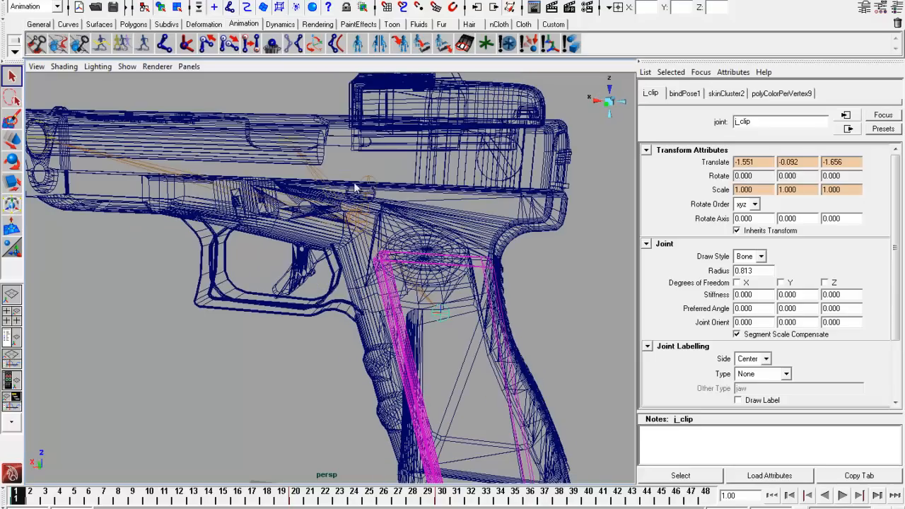
Check the slide's joints and mesh, and select the tag_flash joint at the muzzle to inspect it.
left_click(362, 187)
left_click_drag(278, 222, 292, 148, "alt")
left_click(280, 138)
left_click_drag(233, 248, 110, 197, "alt")
left_click(101, 207)
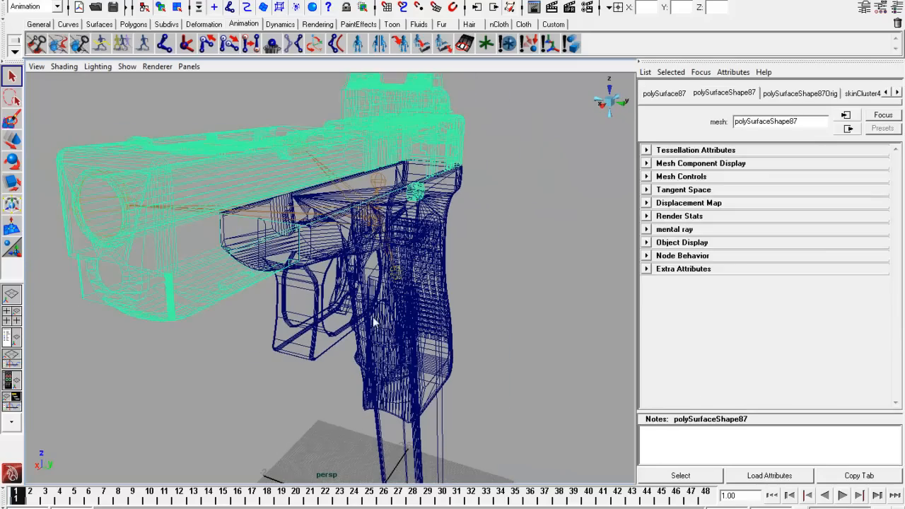
left_click(109, 215)
left_click_drag(452, 368, 344, 242, "alt")
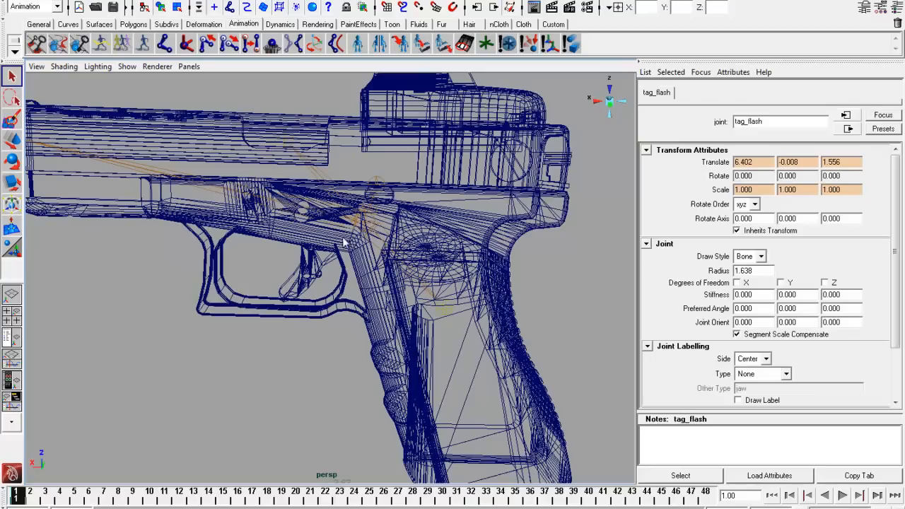
Compare the parts bound to the j_gun root joint with the frame mesh, and frame the view on j_gun.
left_click(361, 226)
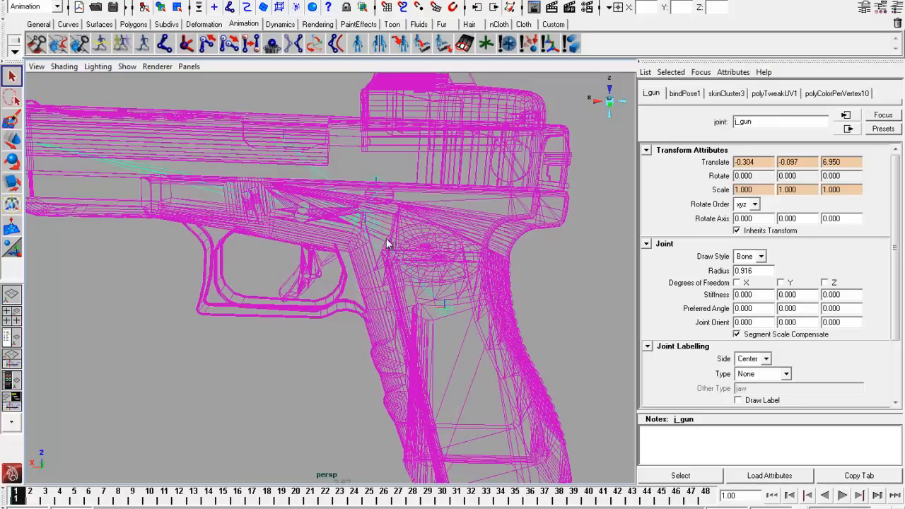
left_click(157, 322)
left_click(154, 212)
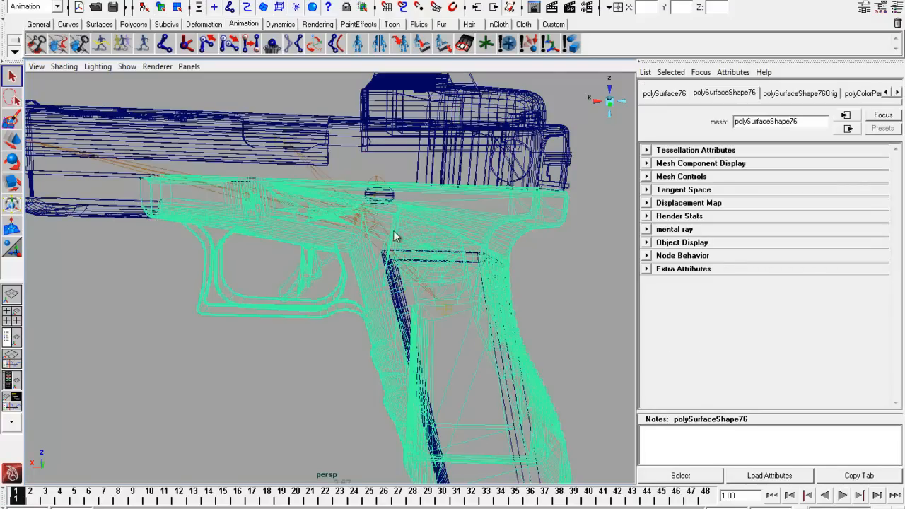
left_click(365, 217)
key("f")
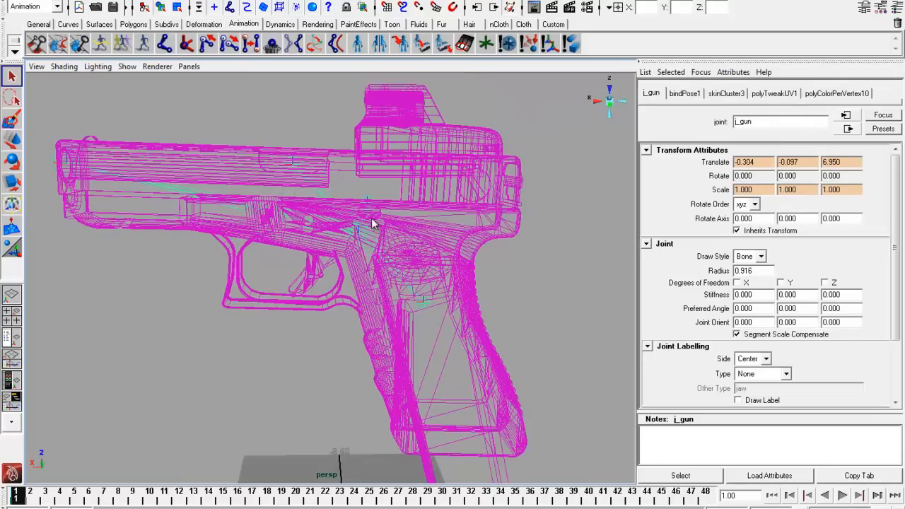
left_click_drag(599, 239, 288, 243, "alt")
Clear the selection and inspect the pistol with textured shading from several sides.
left_click(527, 280)
mouse_move(526, 280)
left_mouse_down("alt")
mouse_move(198, 267)
mouse_move(315, 294)
mouse_move(414, 299)
mouse_move(242, 277)
mouse_move(412, 264)
mouse_move(378, 244)
mouse_move(404, 250)
mouse_move(484, 230)
left_mouse_up("alt")
key("5")
key("6")
left_click_drag(80, 268, 222, 312, "alt")
left_click_drag(459, 363, 367, 315, "alt")
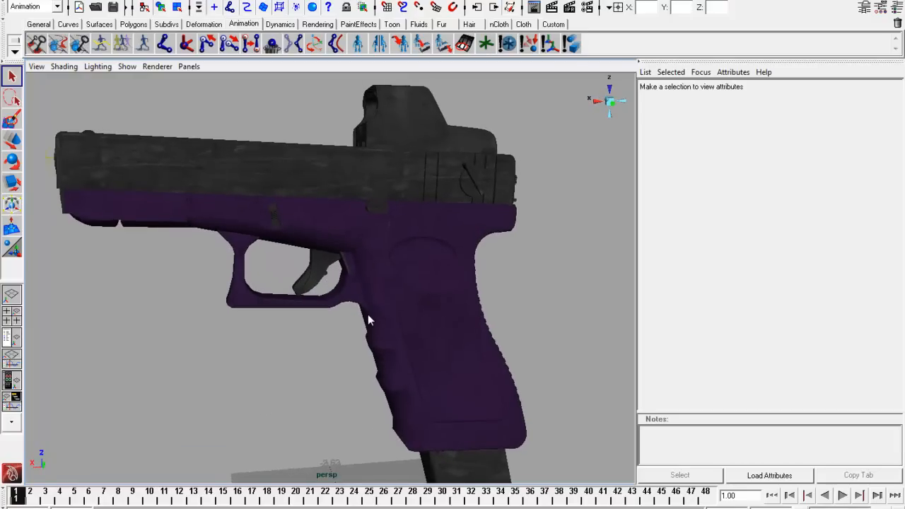
mouse_move(455, 327)
left_mouse_down("alt")
mouse_move(159, 326)
mouse_move(214, 308)
mouse_move(347, 328)
mouse_move(452, 322)
left_mouse_up("alt")
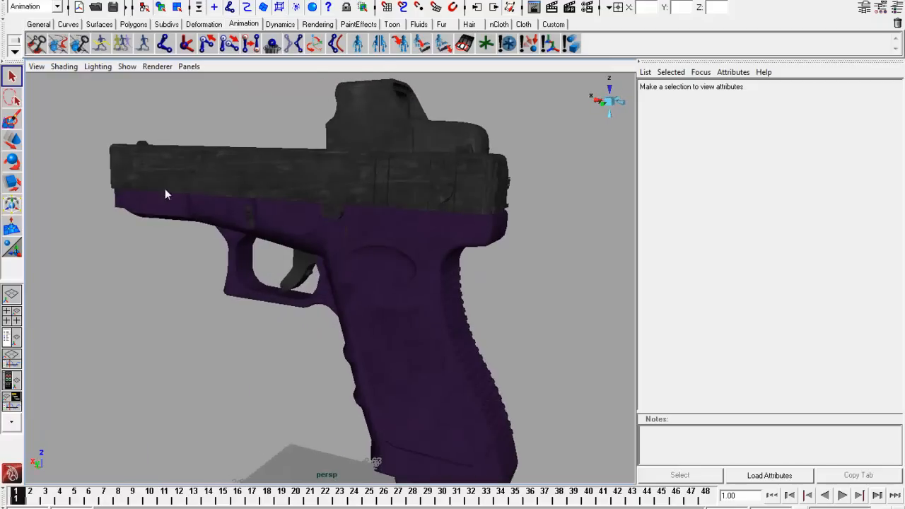